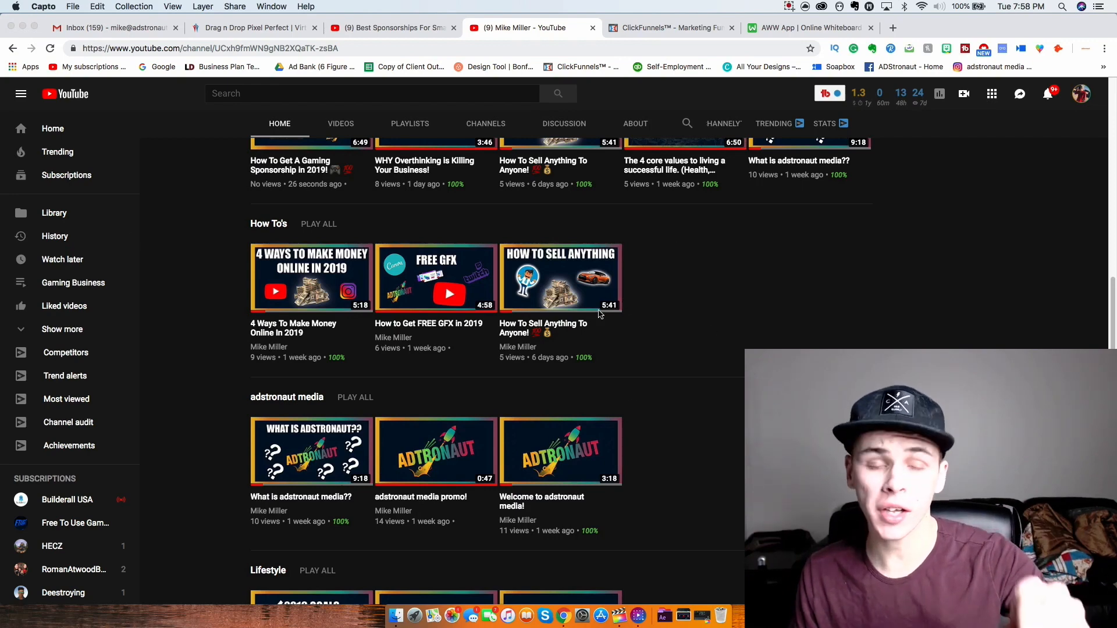
- Close the ClickFunnels and AWW App whiteboard tabs, confirming you want to leave the whiteboard site
scroll(589, 304, up, 5)
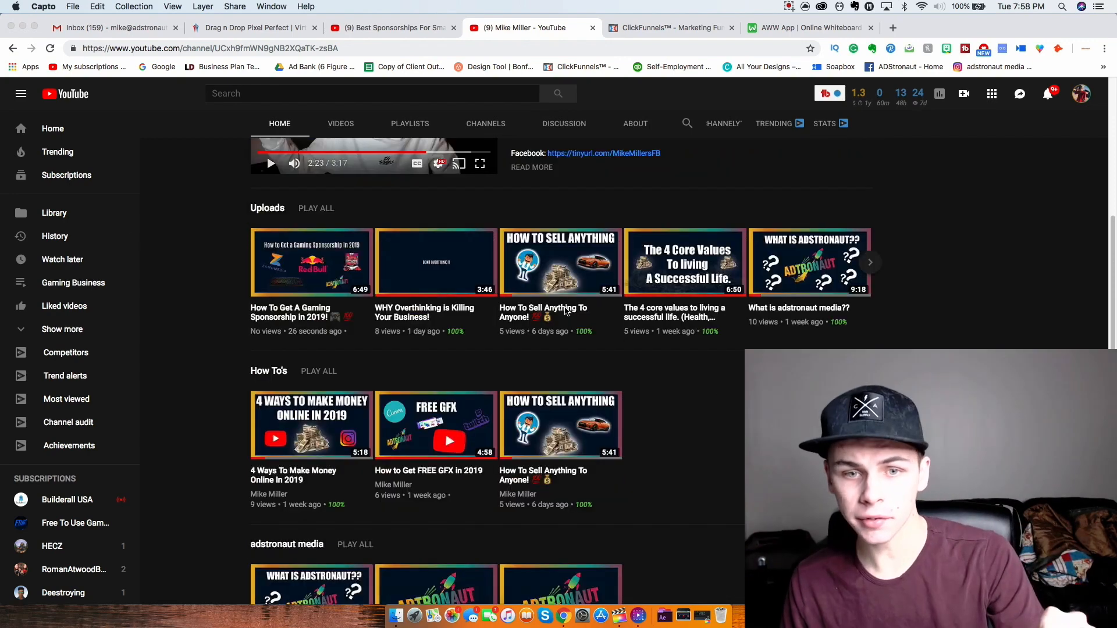
scroll(533, 304, down, 2)
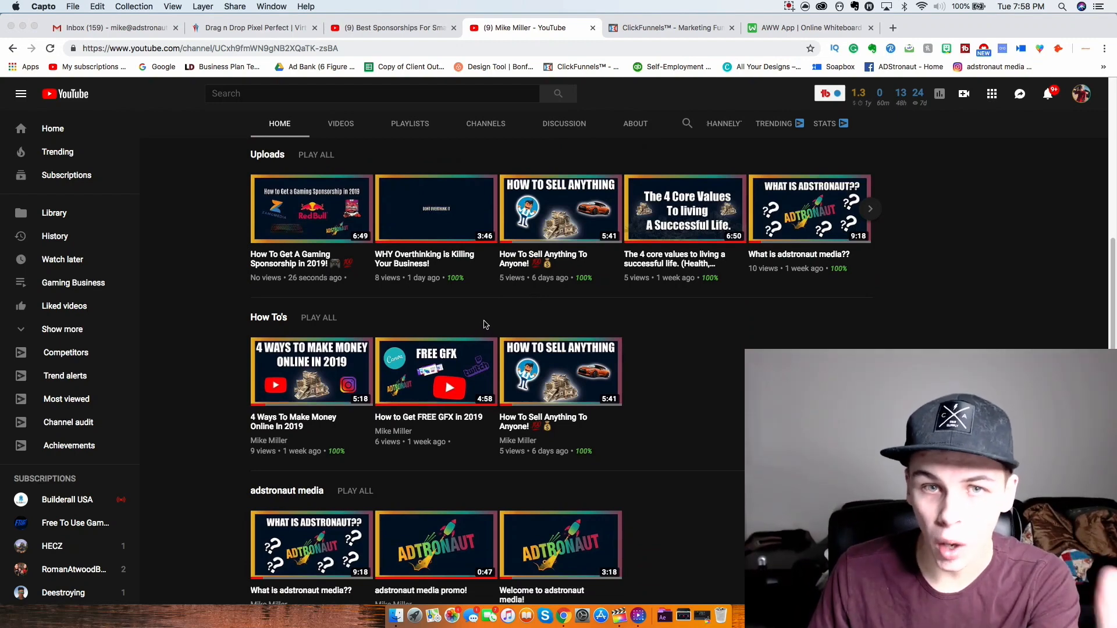
scroll(407, 322, up, 2)
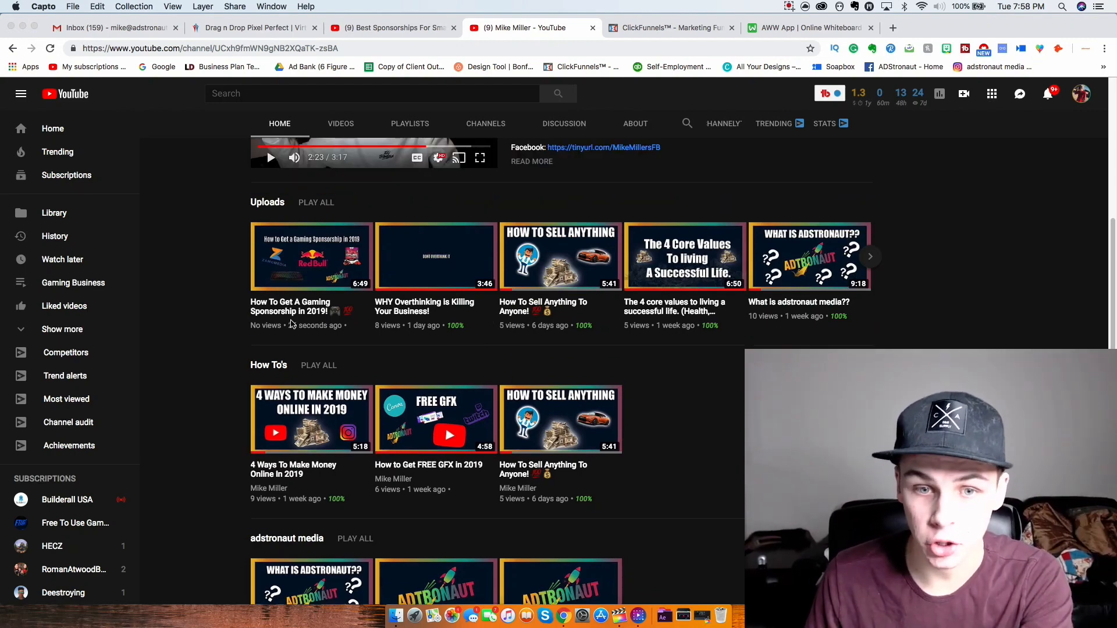
scroll(757, 326, down, 2)
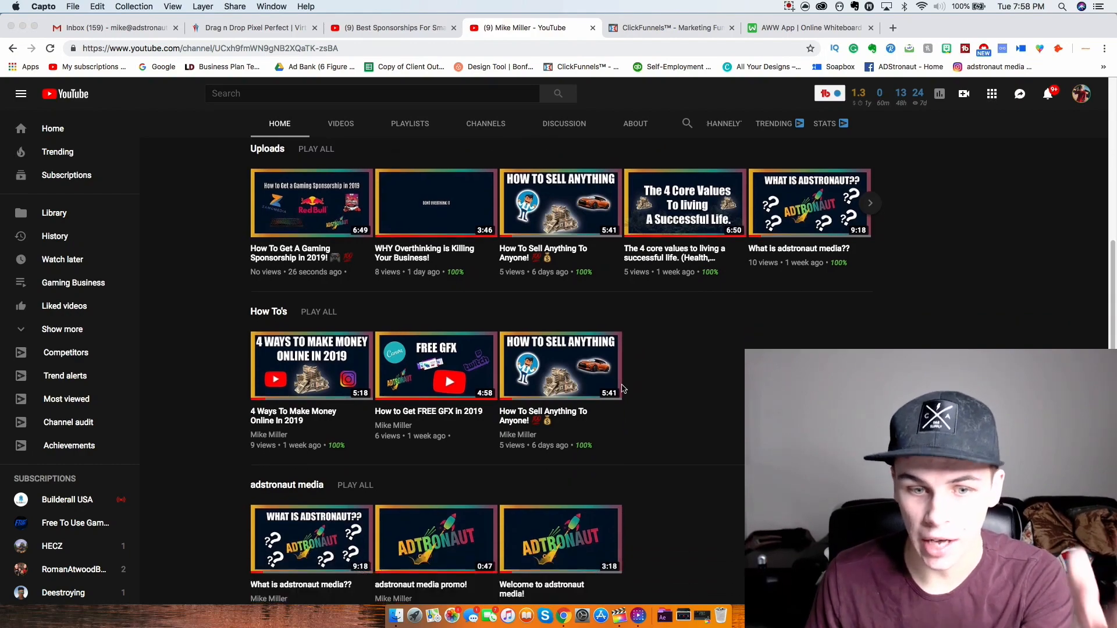
scroll(621, 390, down, 2)
scroll(599, 393, up, 10)
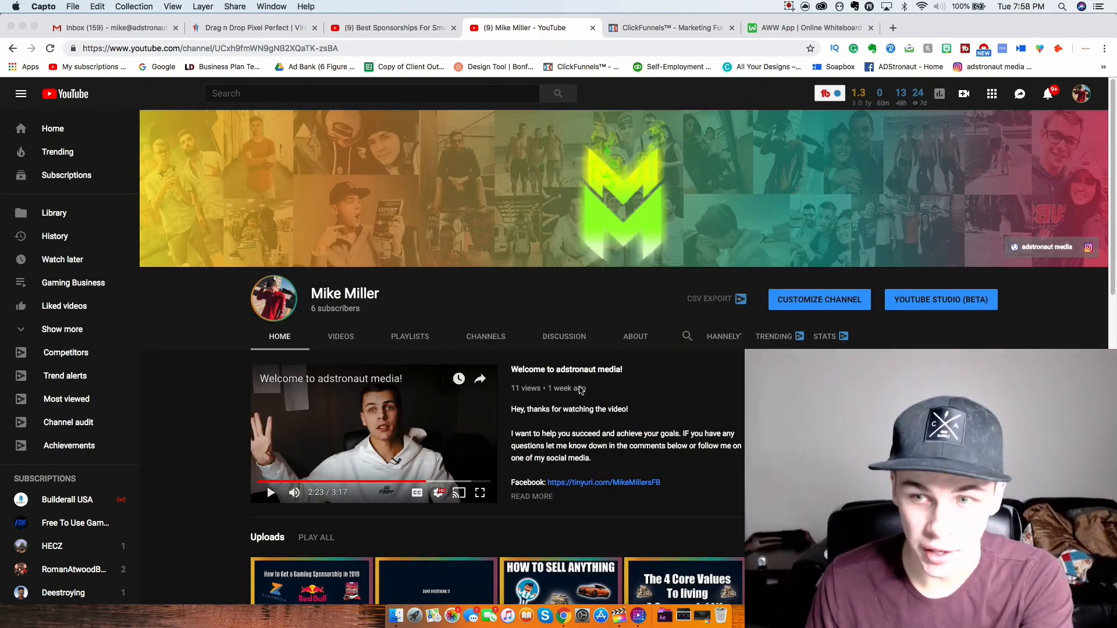
scroll(372, 384, down, 5)
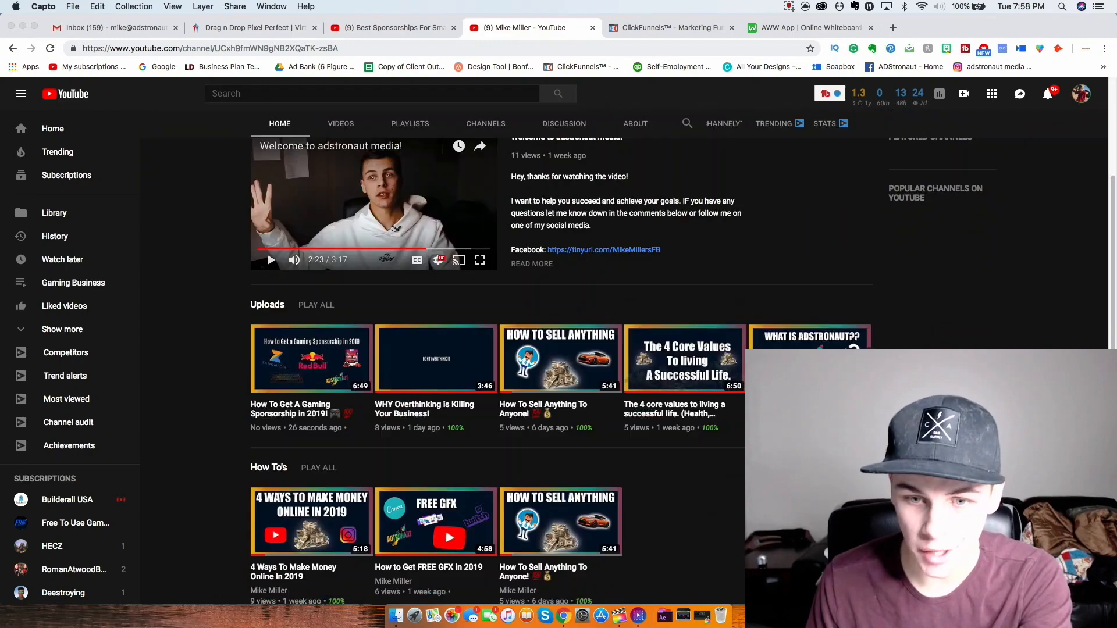
scroll(358, 379, down, 8)
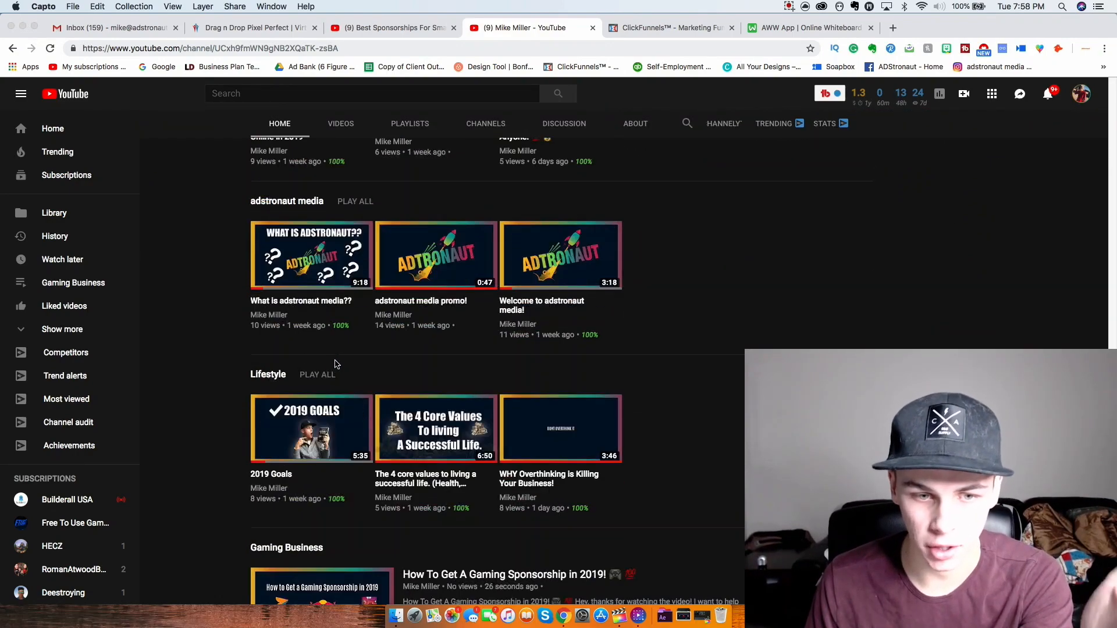
scroll(482, 302, up, 12)
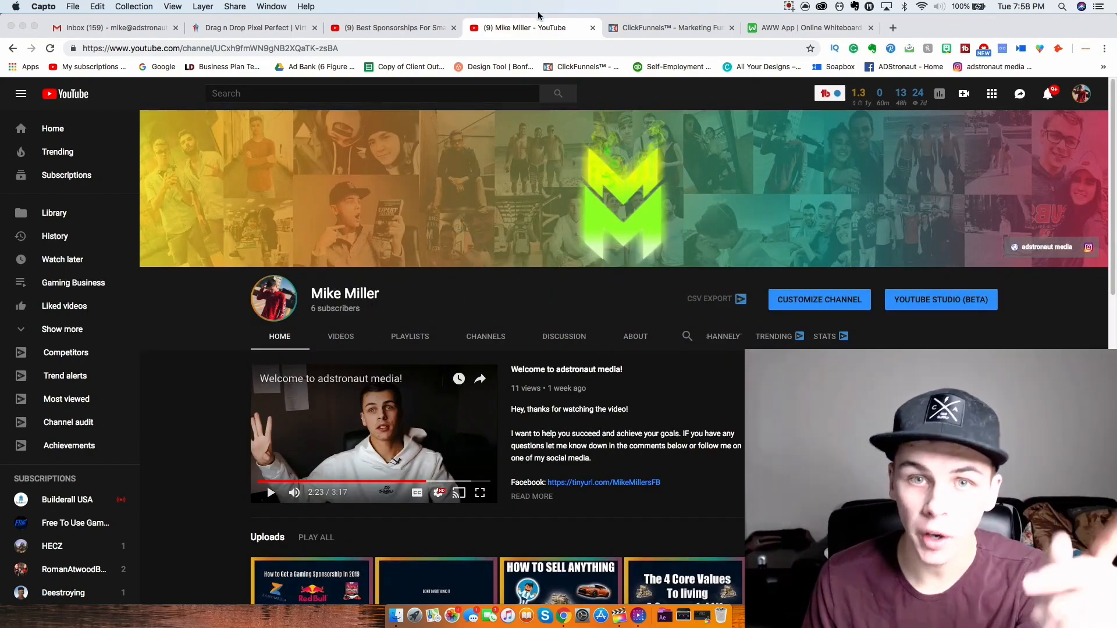
click(733, 28)
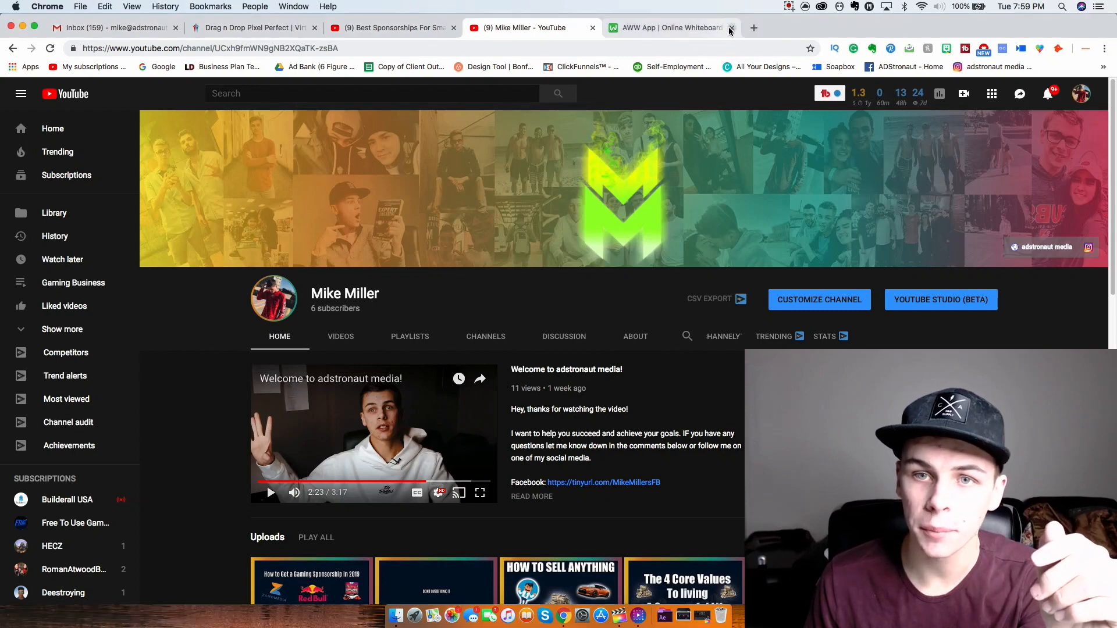
click(731, 29)
click(646, 211)
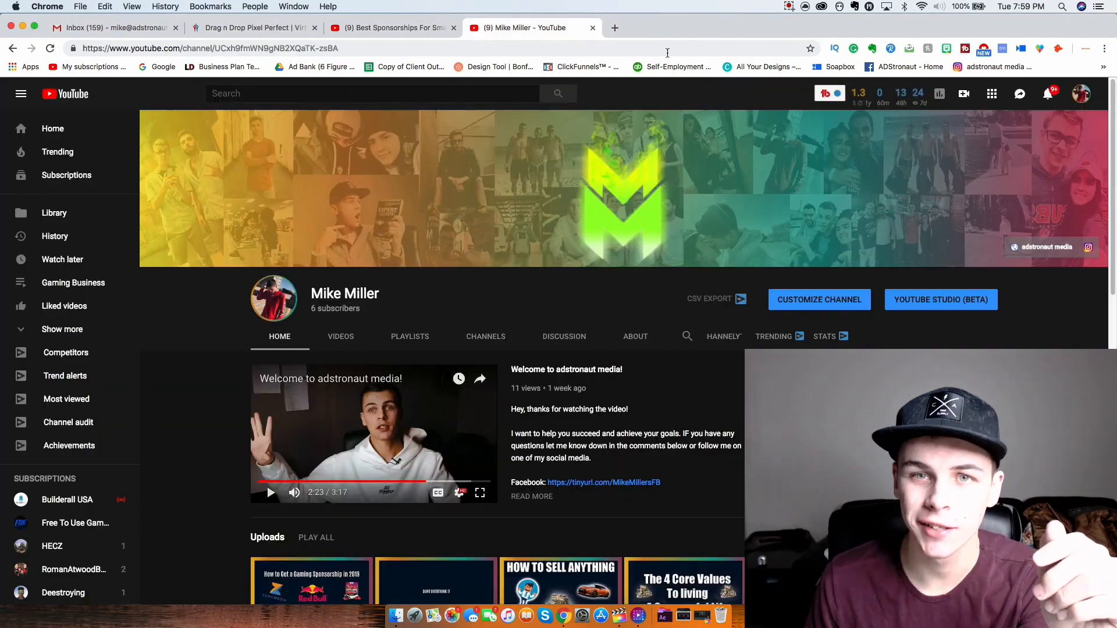
- Go to canva.com in a new browser tab
key(super+t)
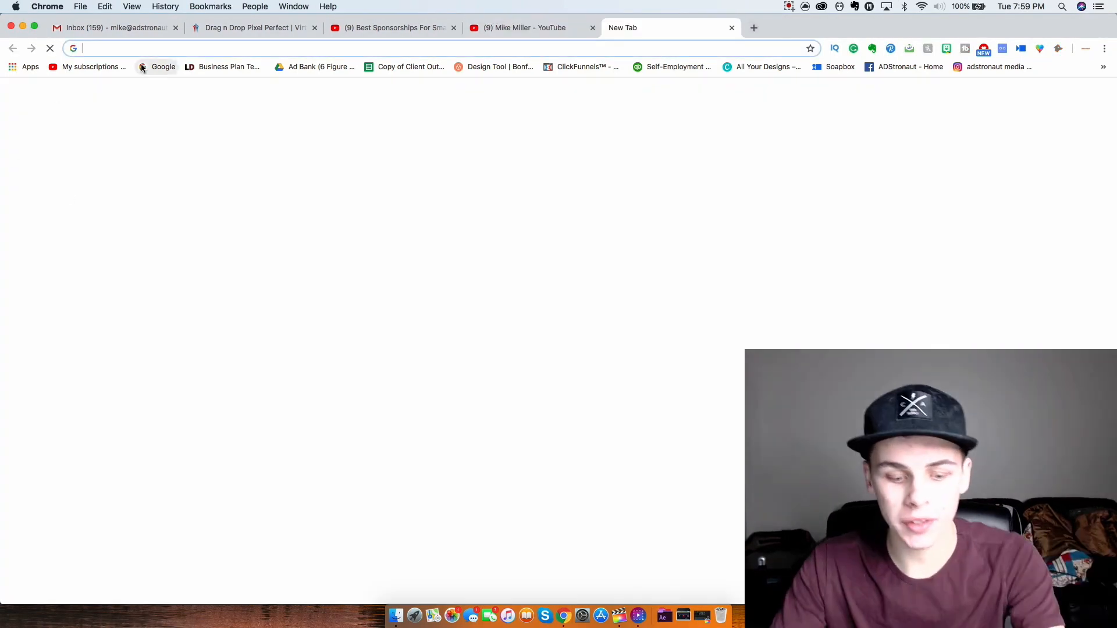
text(canva.com)
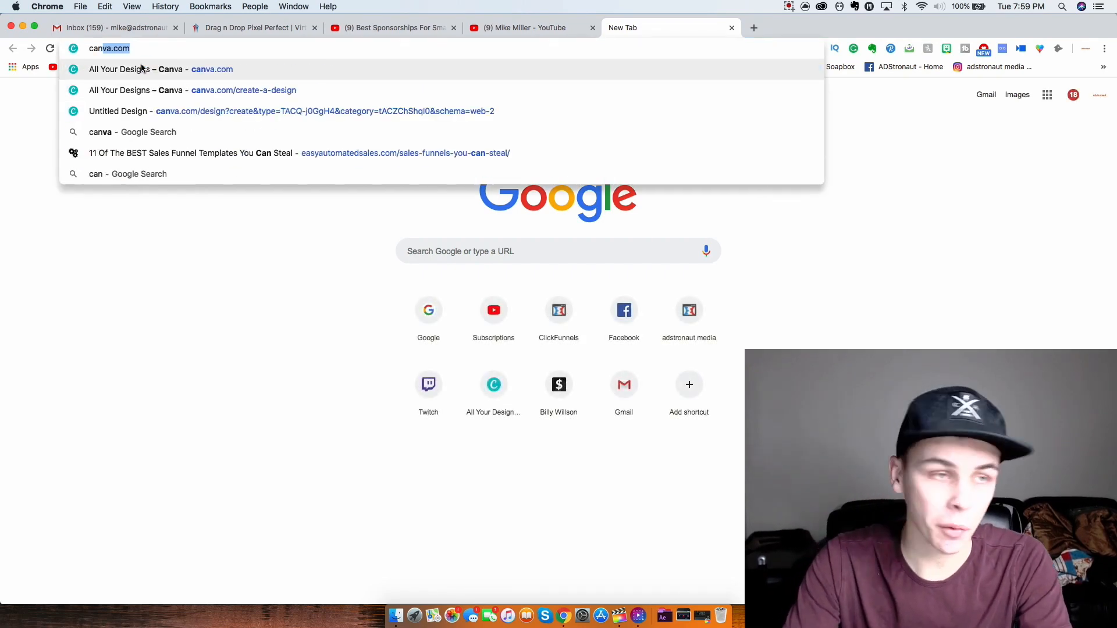
key(Return)
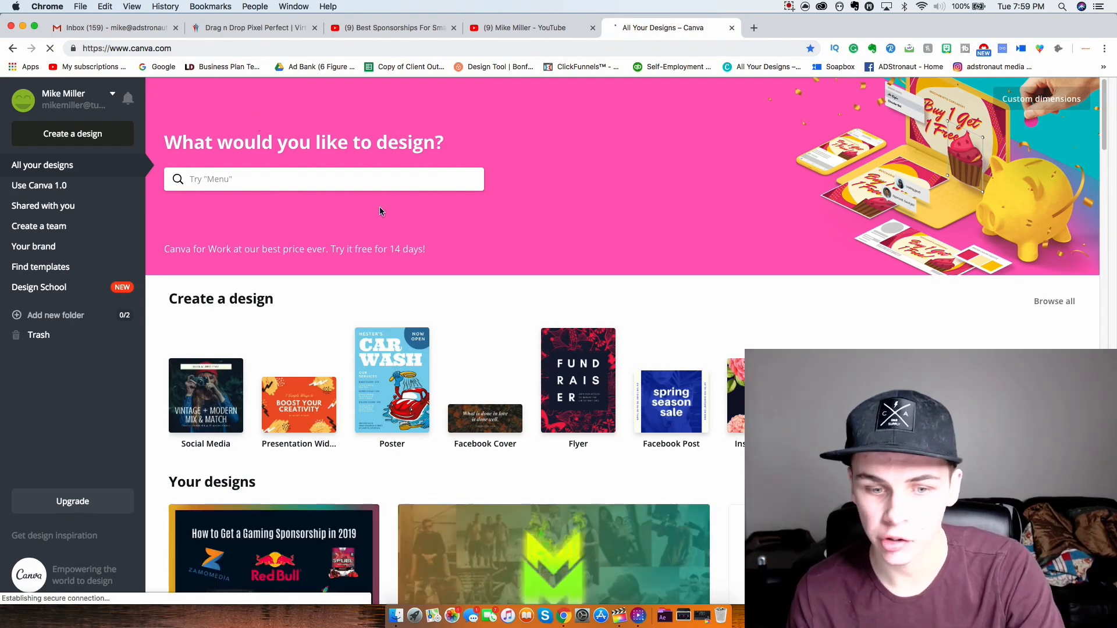
- Search Canva's designs for 'youtube' and create a new YouTube Thumbnail design
scroll(462, 226, down, 3)
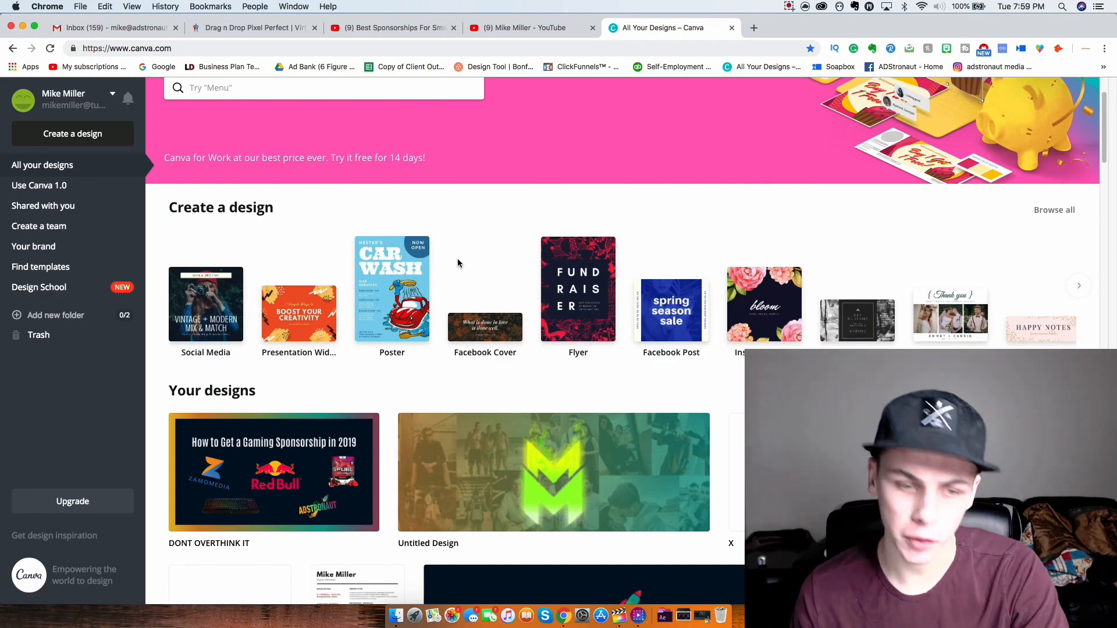
scroll(502, 292, down, 6)
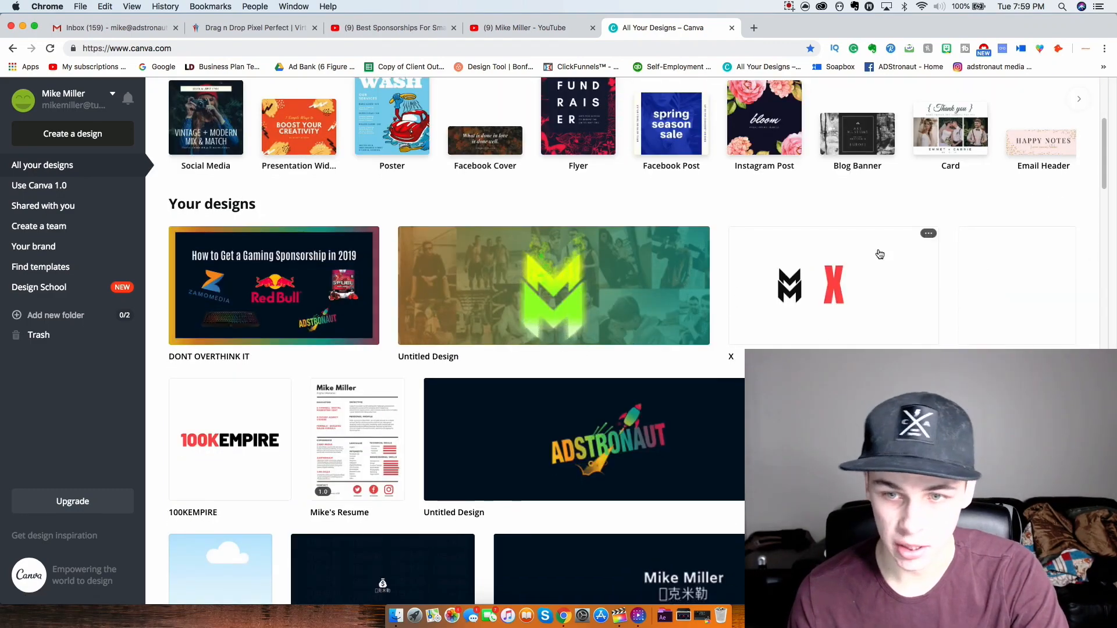
scroll(656, 240, down, 20)
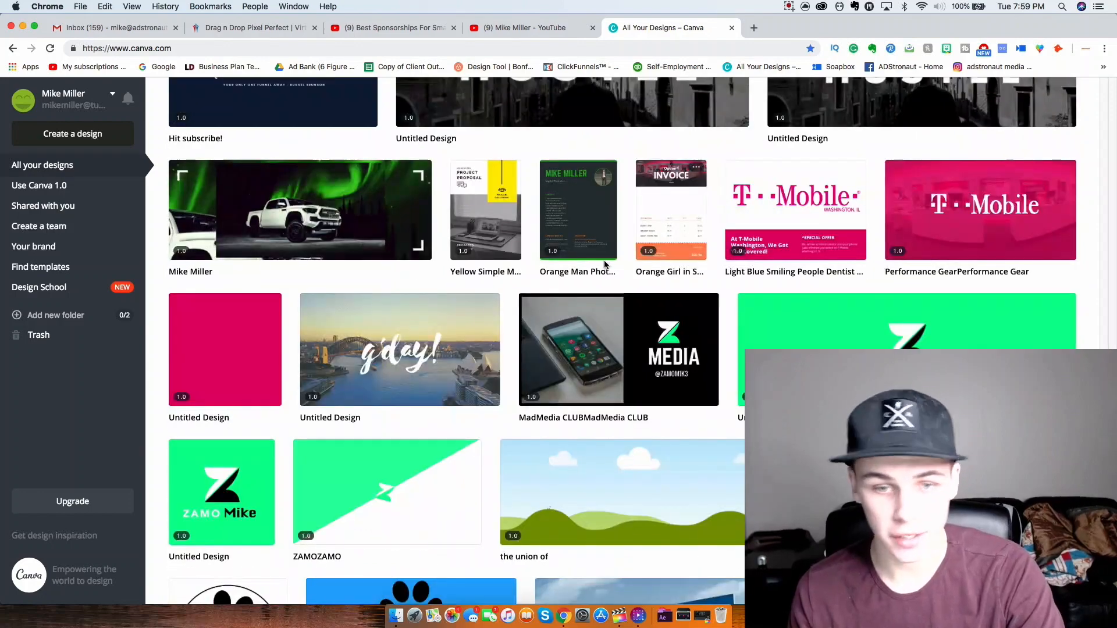
scroll(641, 315, up, 20)
scroll(637, 317, down, 2)
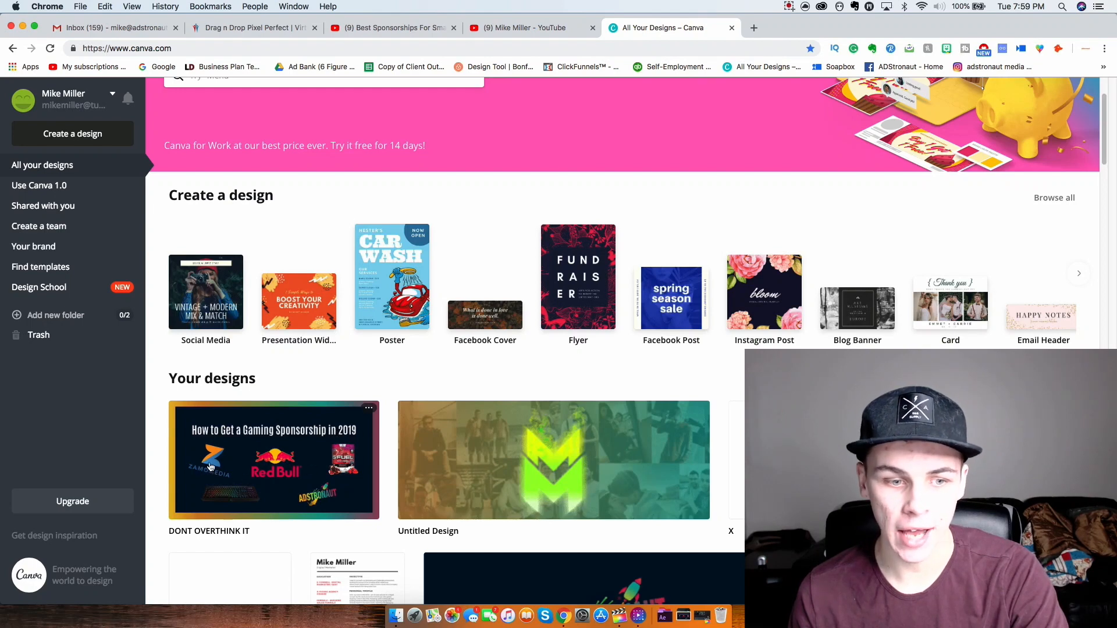
scroll(278, 463, up, 2)
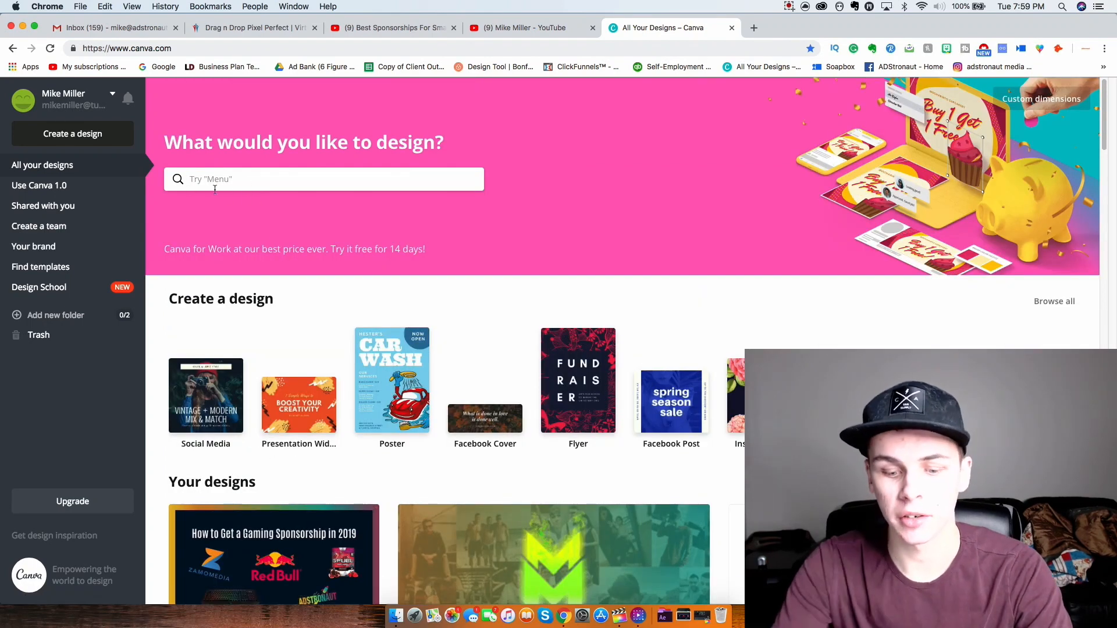
text(youtube)
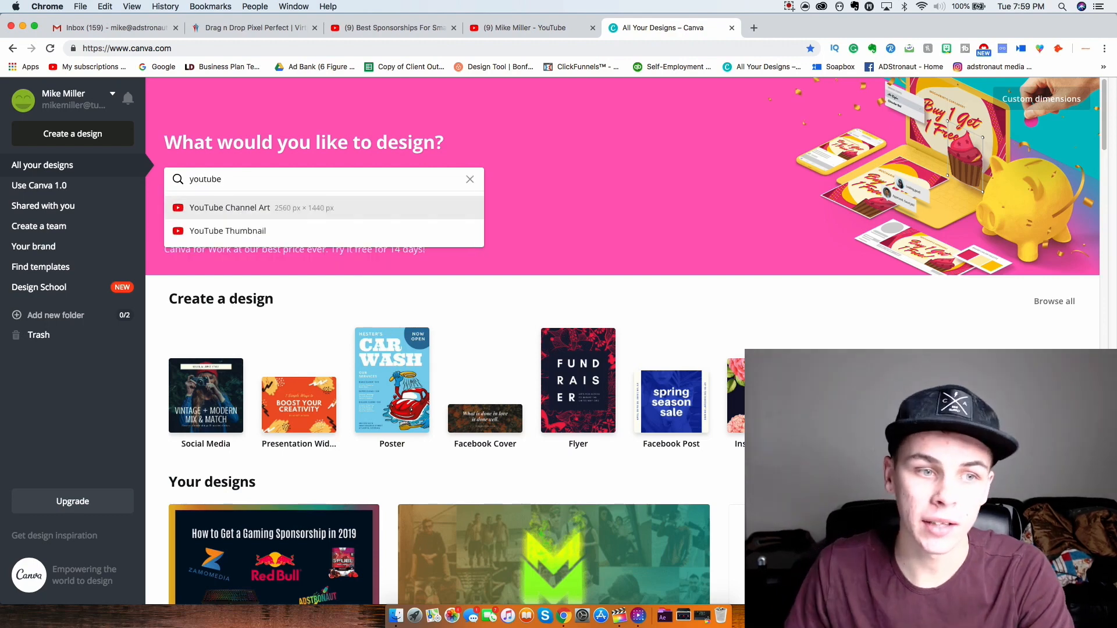
click(216, 232)
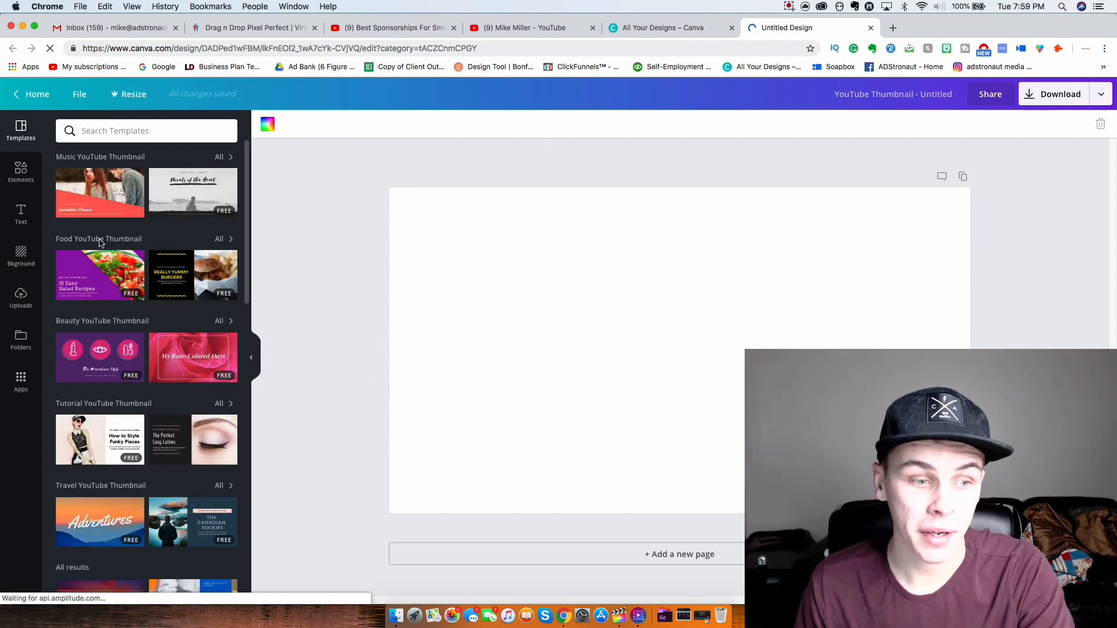
- Scroll the Templates panel into All results and apply the Invisible Chaos template
scroll(161, 300, down, 10)
scroll(162, 300, down, 15)
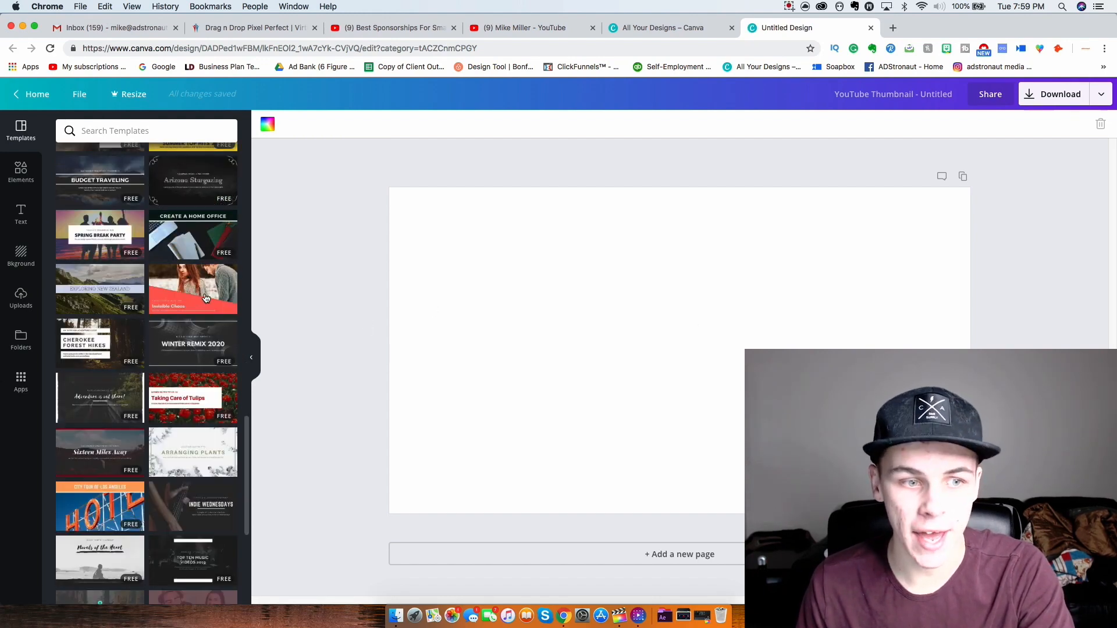
click(196, 301)
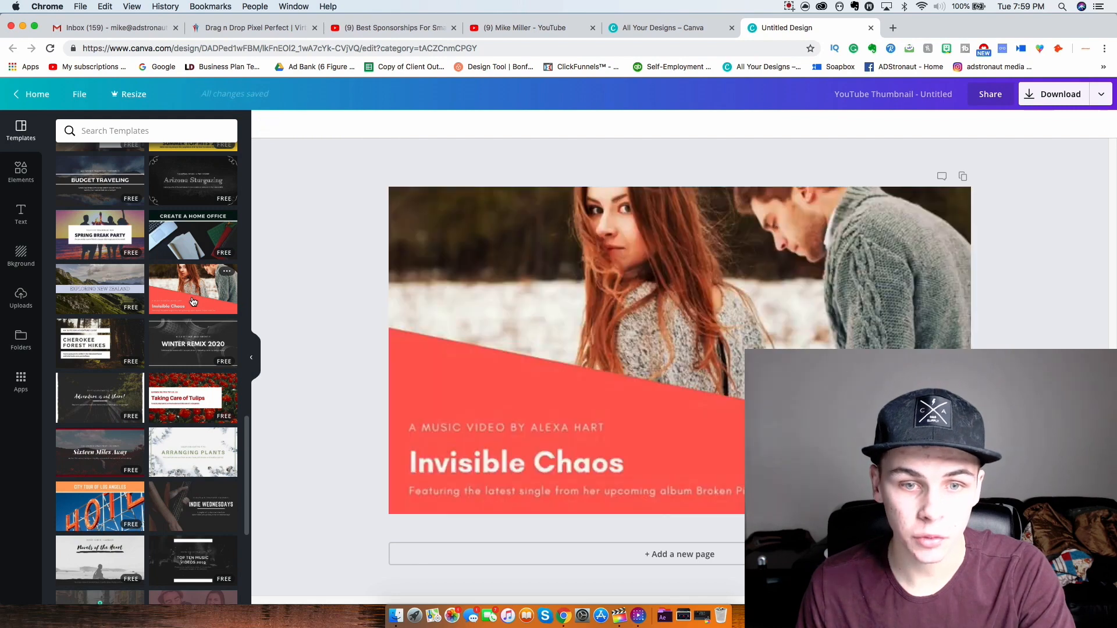
click(743, 287)
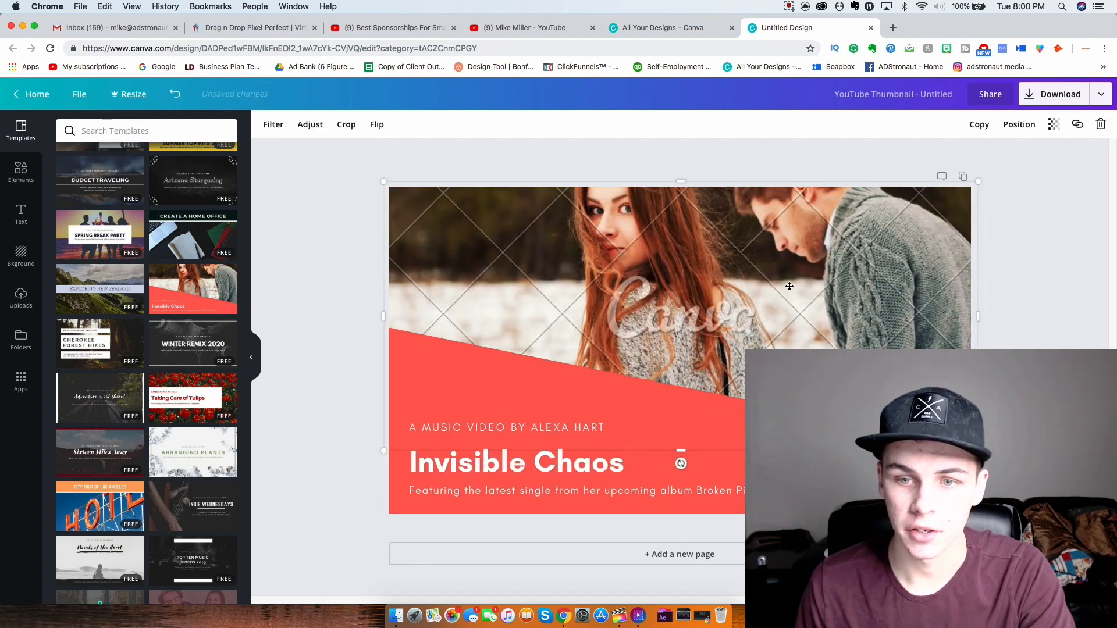
double_click(812, 283)
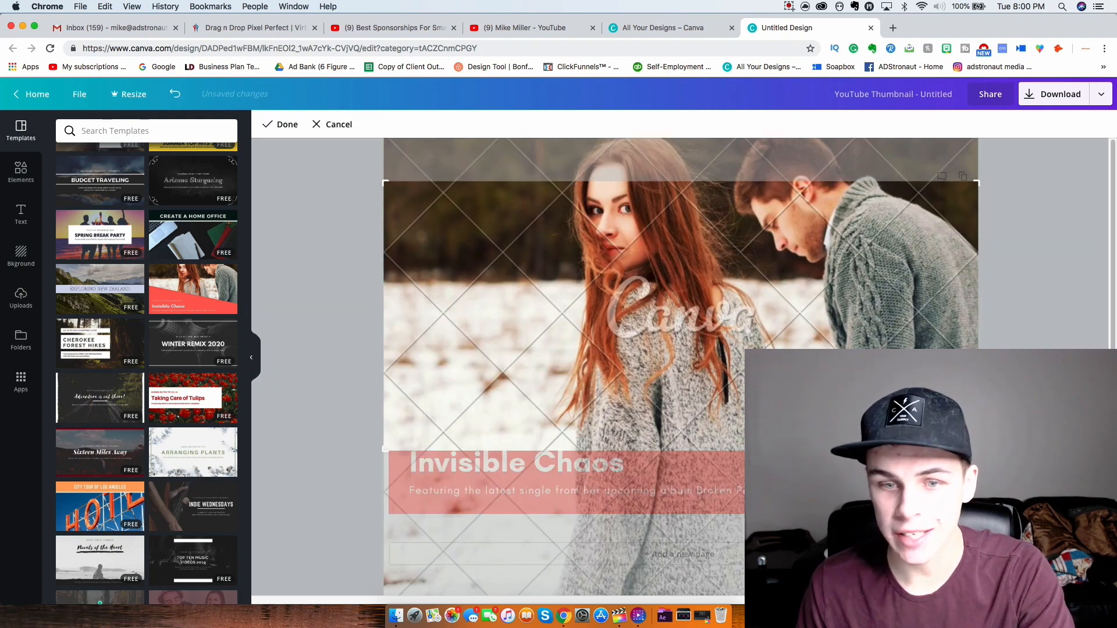
click(333, 125)
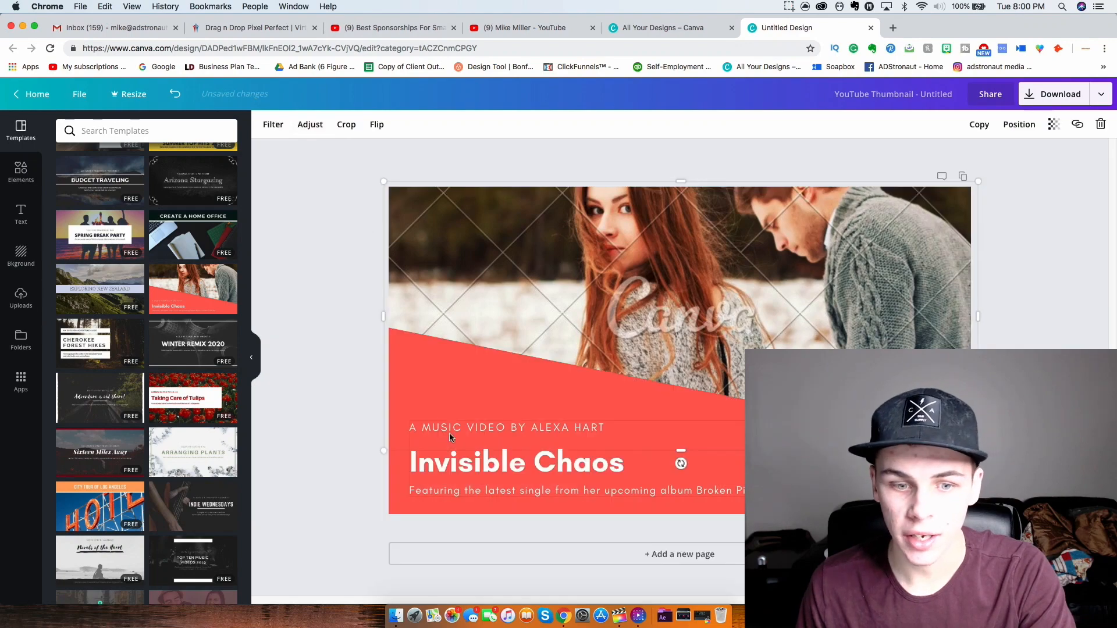
double_click(464, 474)
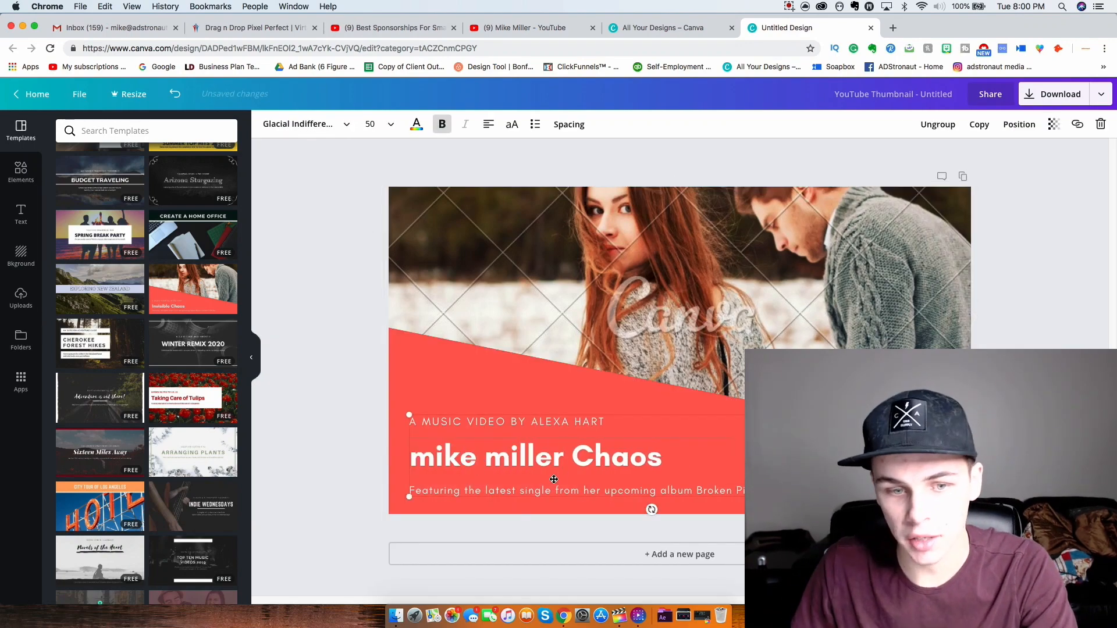
- Delete the template's background photo, red angled shape and leftover white text
click(689, 260)
key(Delete)
click(576, 379)
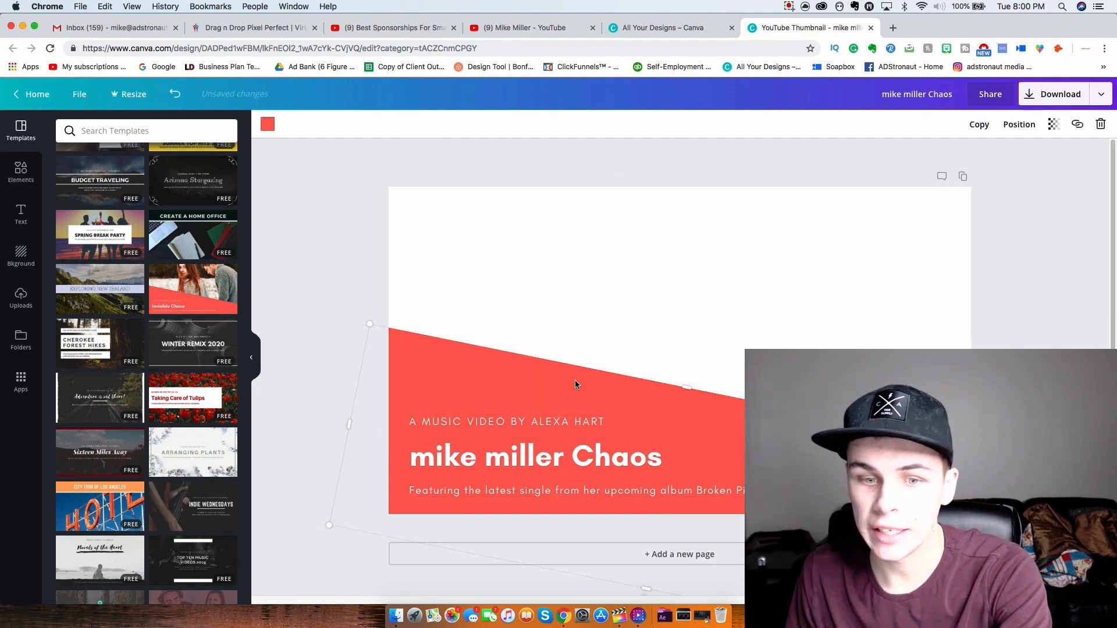
key(Delete)
click(453, 354)
key(Delete)
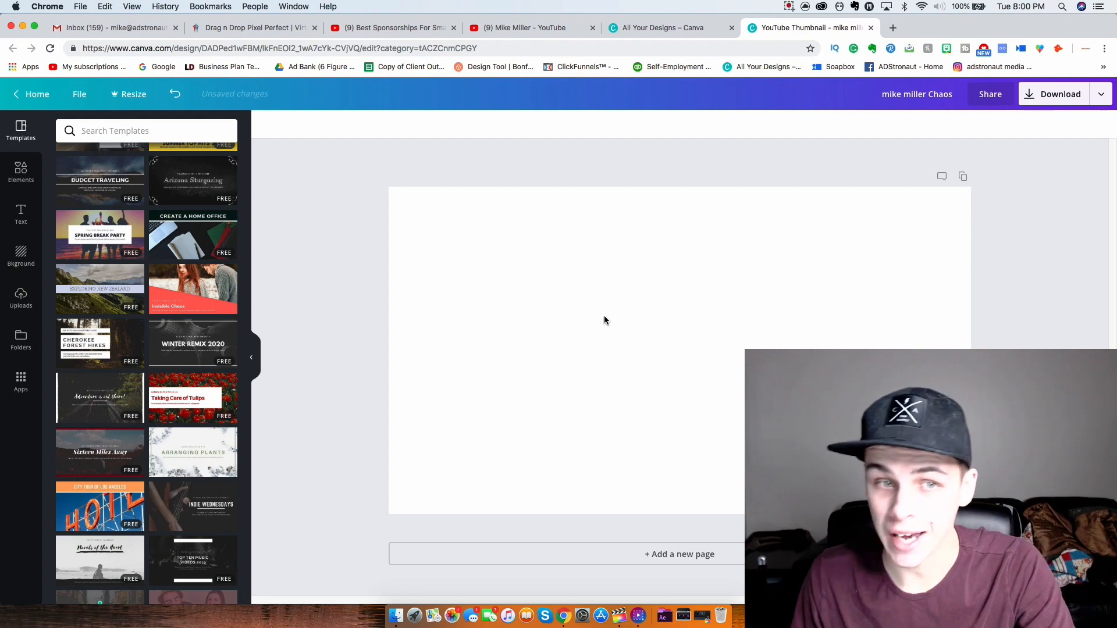
- Make the page background black and delete the template's remaining text group
click(540, 288)
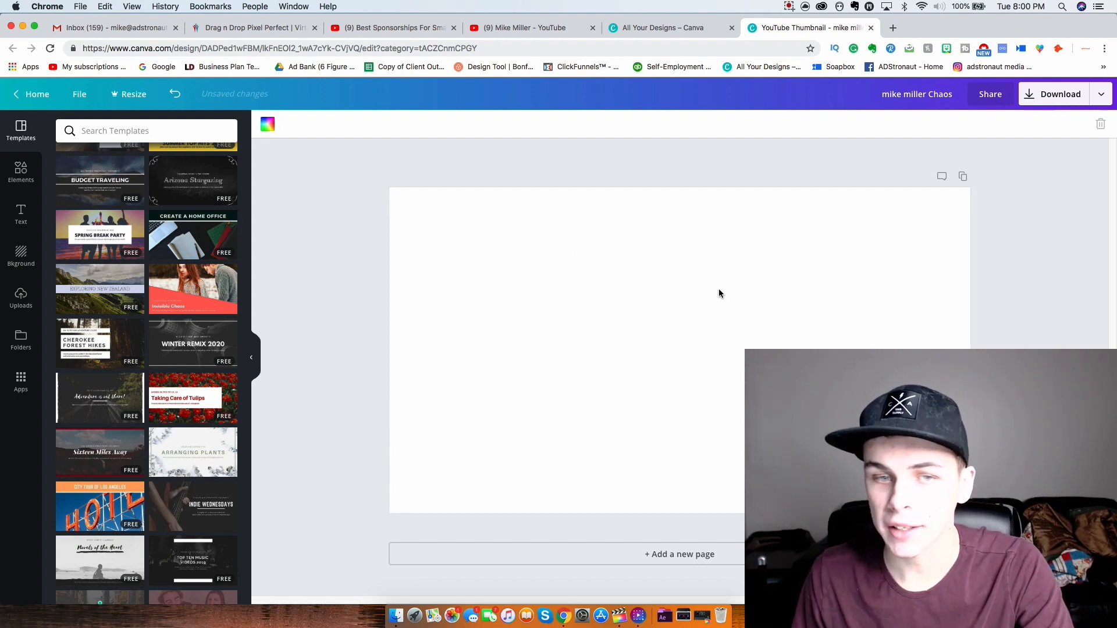
click(268, 129)
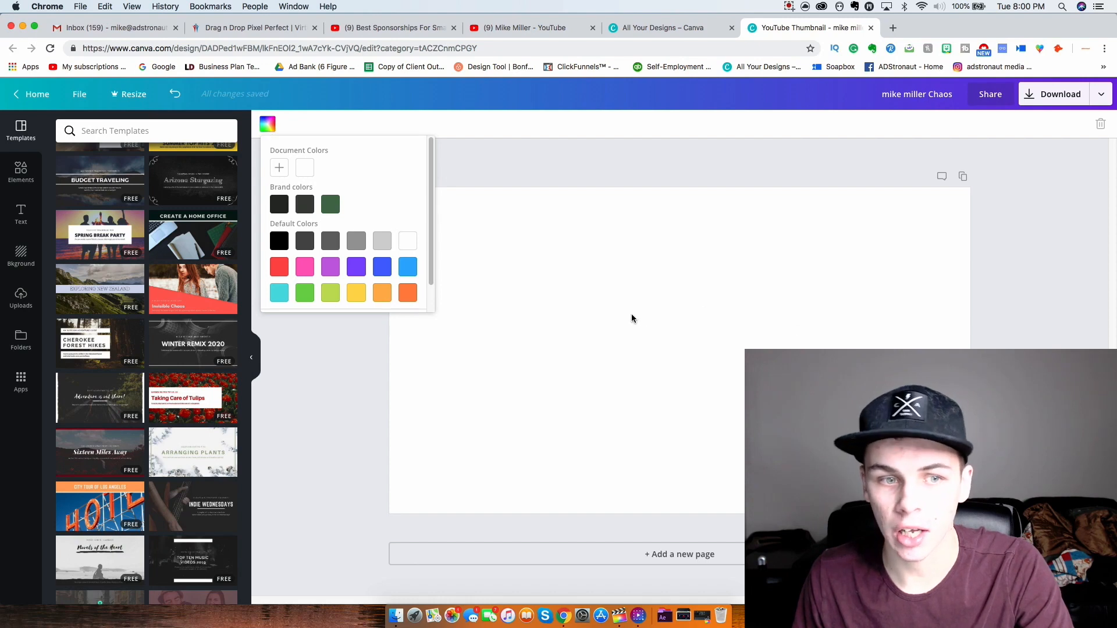
click(279, 240)
click(726, 456)
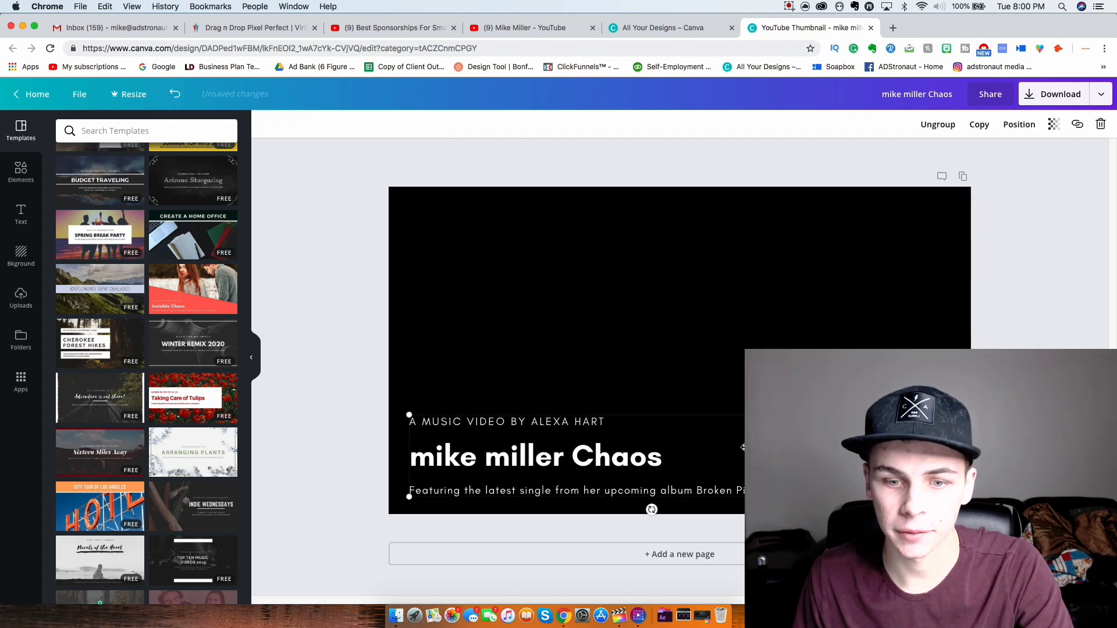
key(Delete)
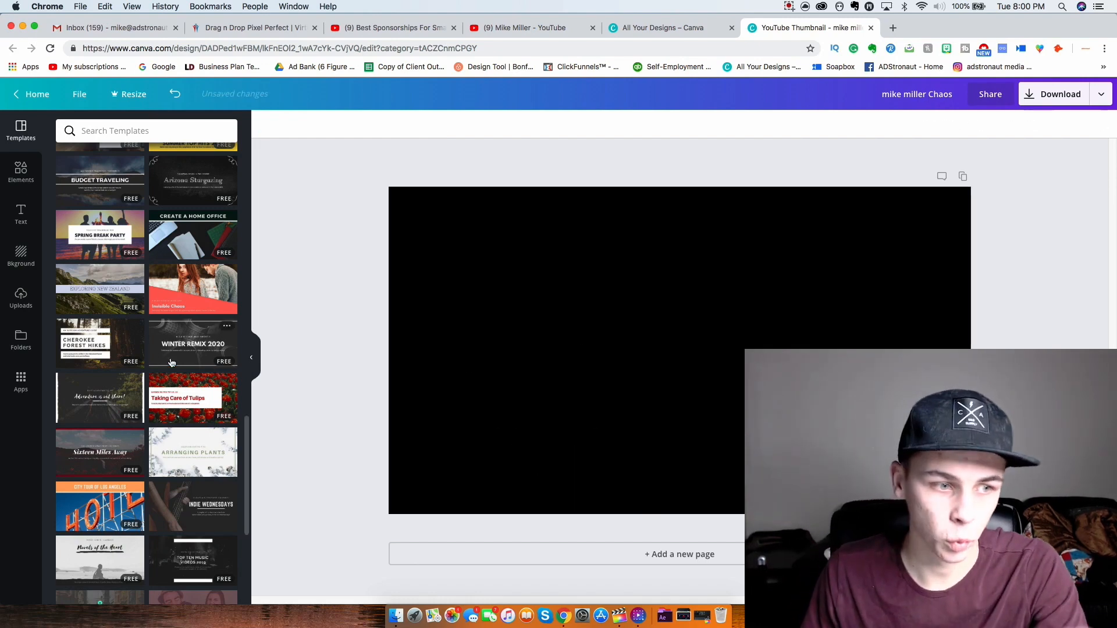
- Add the uploaded navy rainbow-border frame and stretch it corner to corner across the page
click(22, 303)
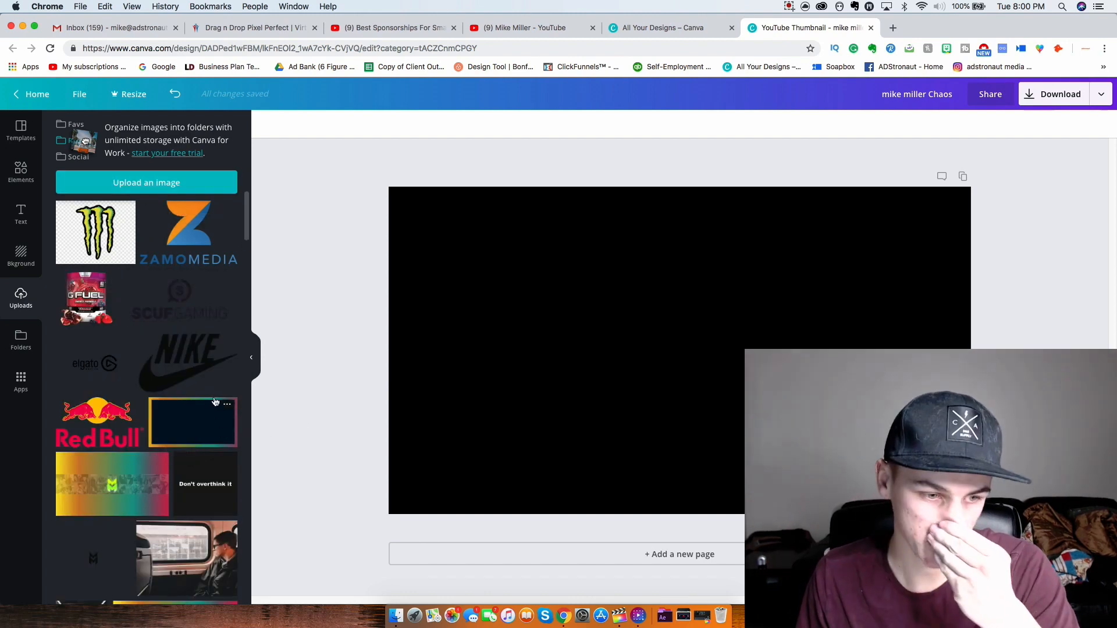
scroll(180, 387, down, 5)
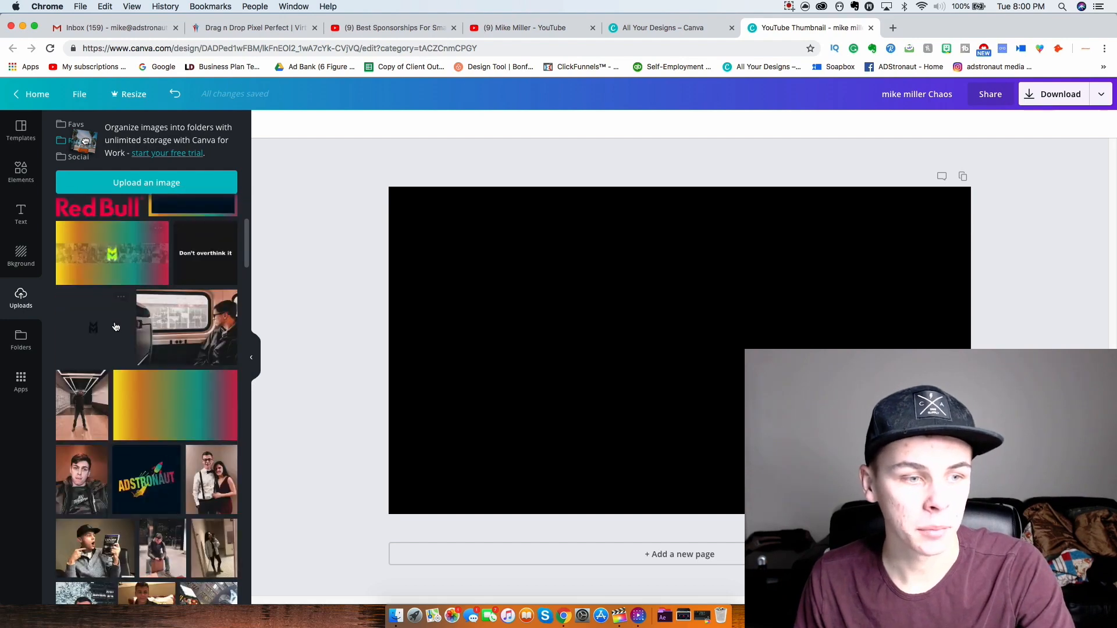
scroll(116, 327, up, 5)
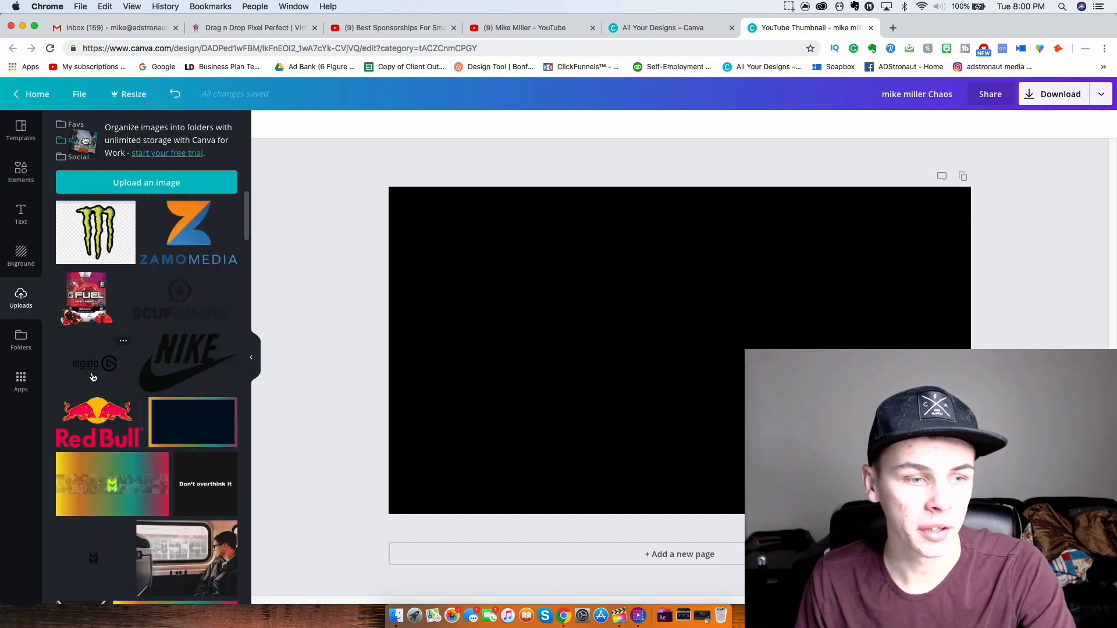
click(196, 425)
drag(442, 220, 388, 187)
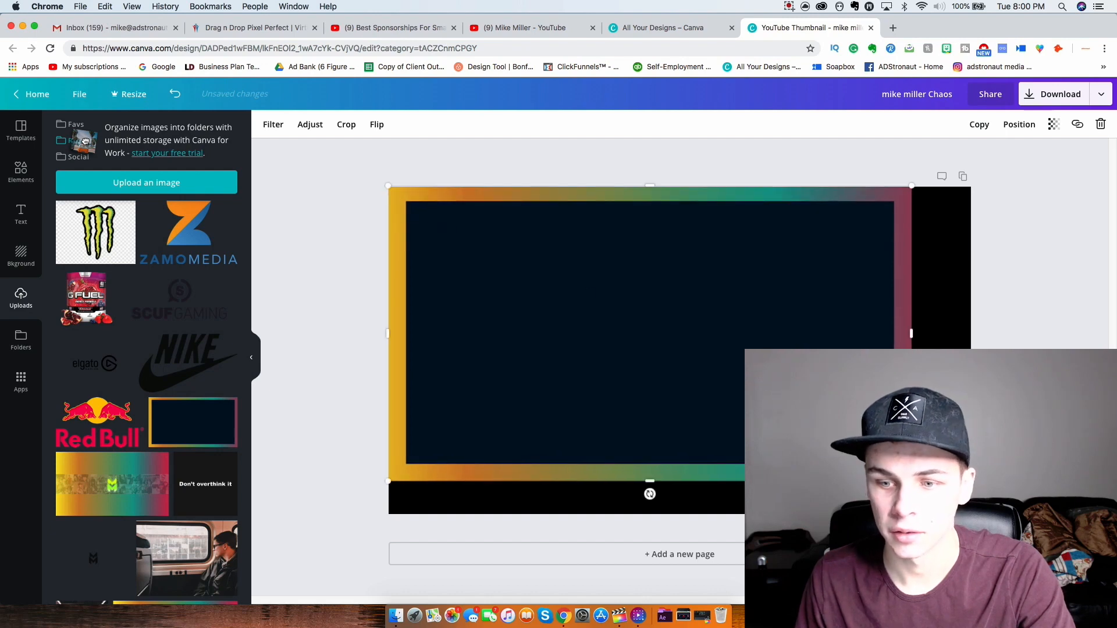
drag(912, 481, 971, 514)
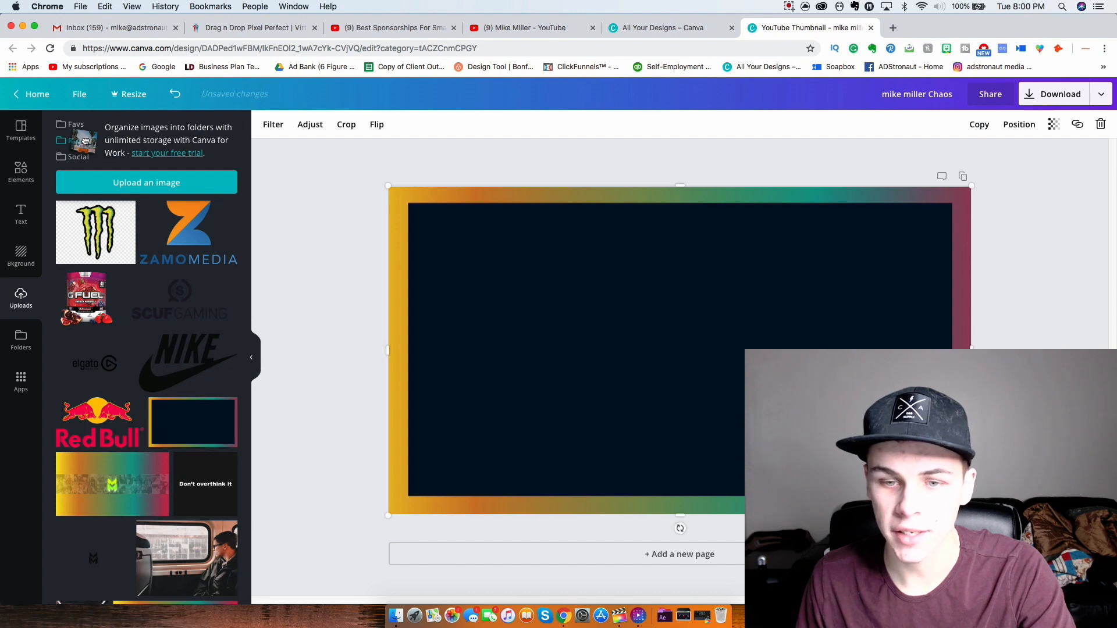
key(Escape)
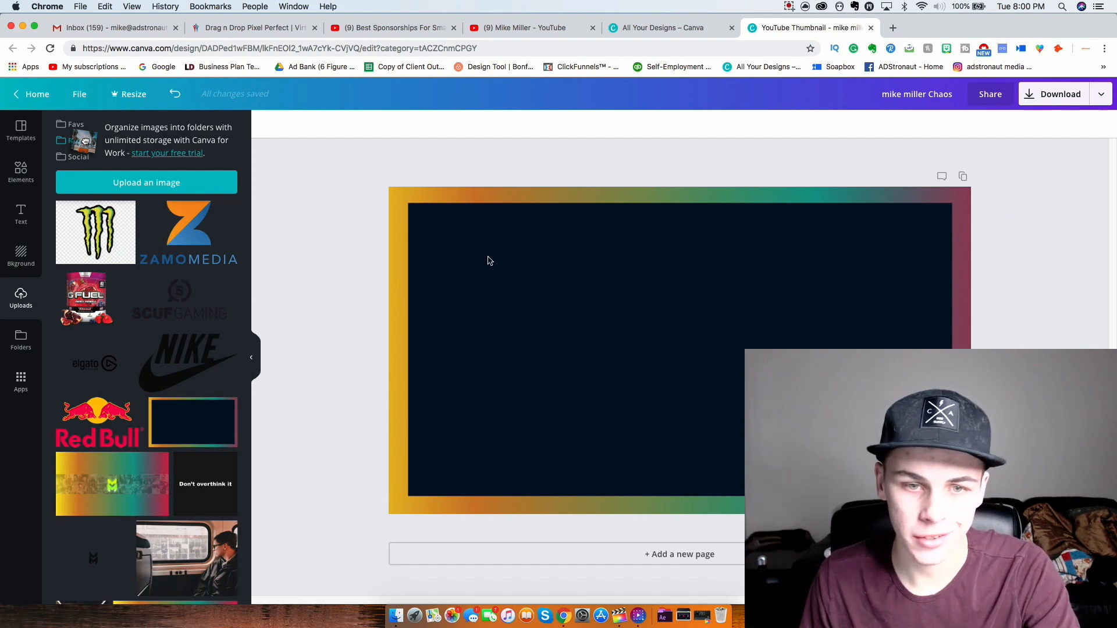
- Add a heading reading 'How To Make FREE YOUTUBE Thumbnails' and widen it to one line
click(20, 219)
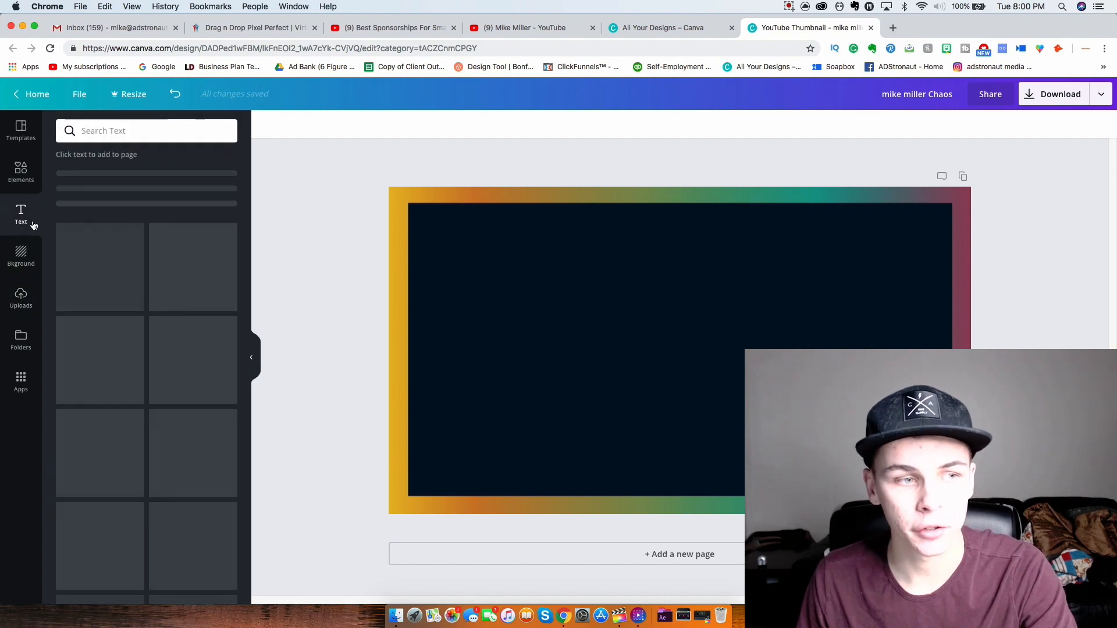
click(106, 181)
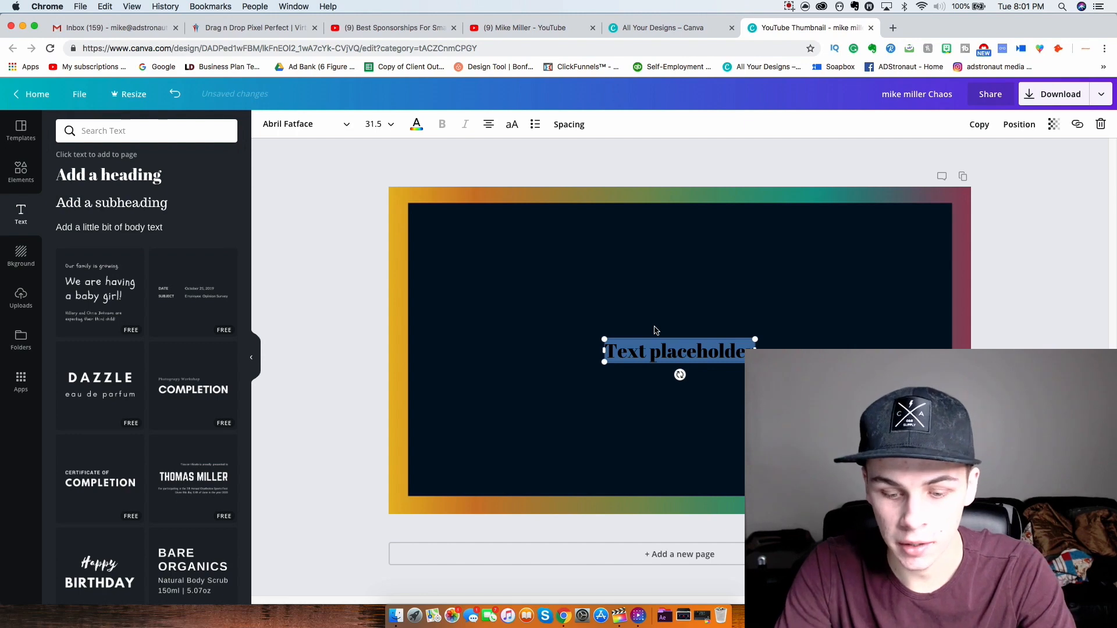
text(Mi)
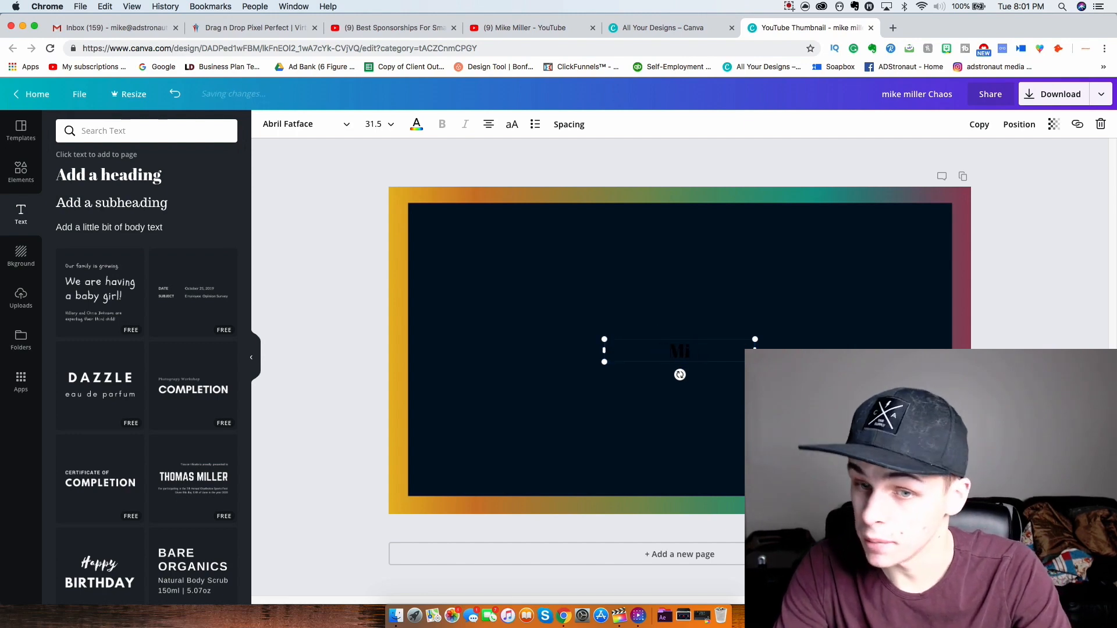
key(BackSpace)
key(BackSpace)
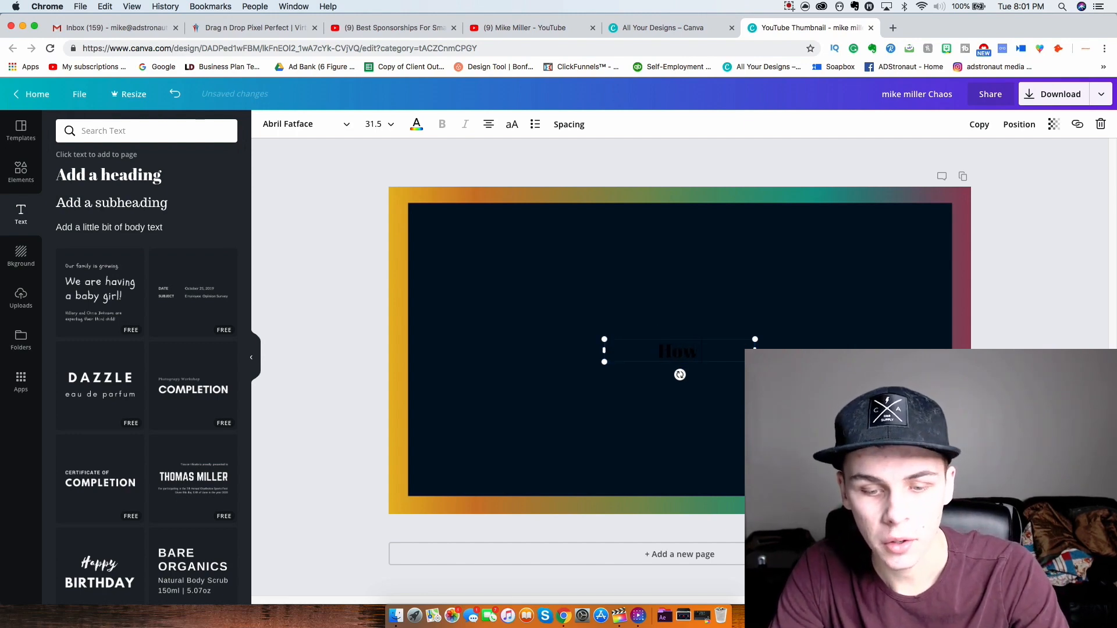
text(How To Make)
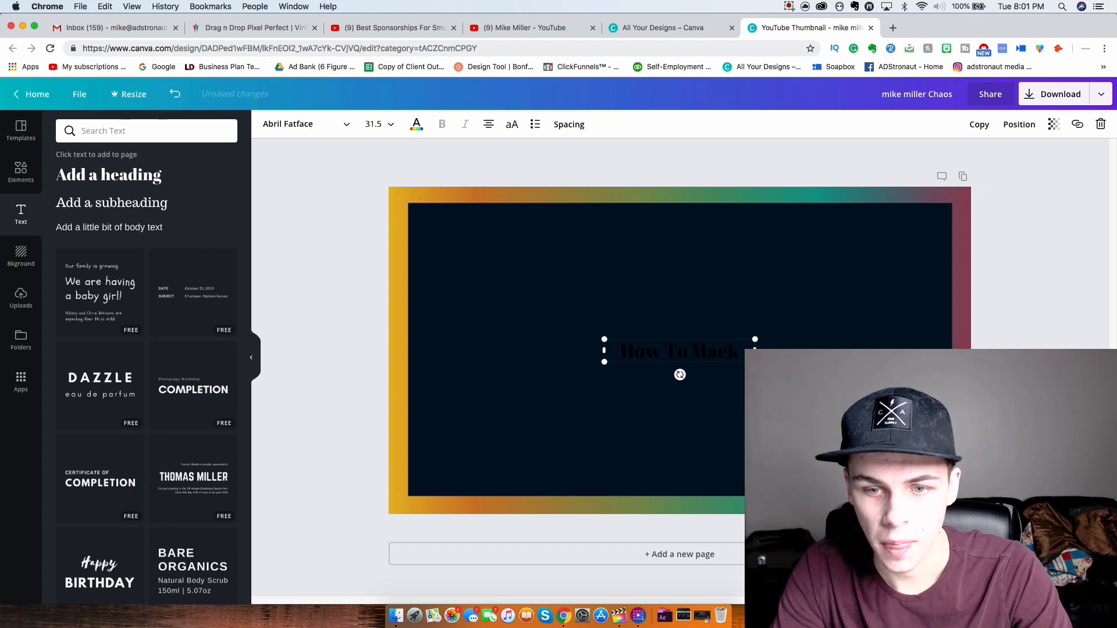
text( FREE)
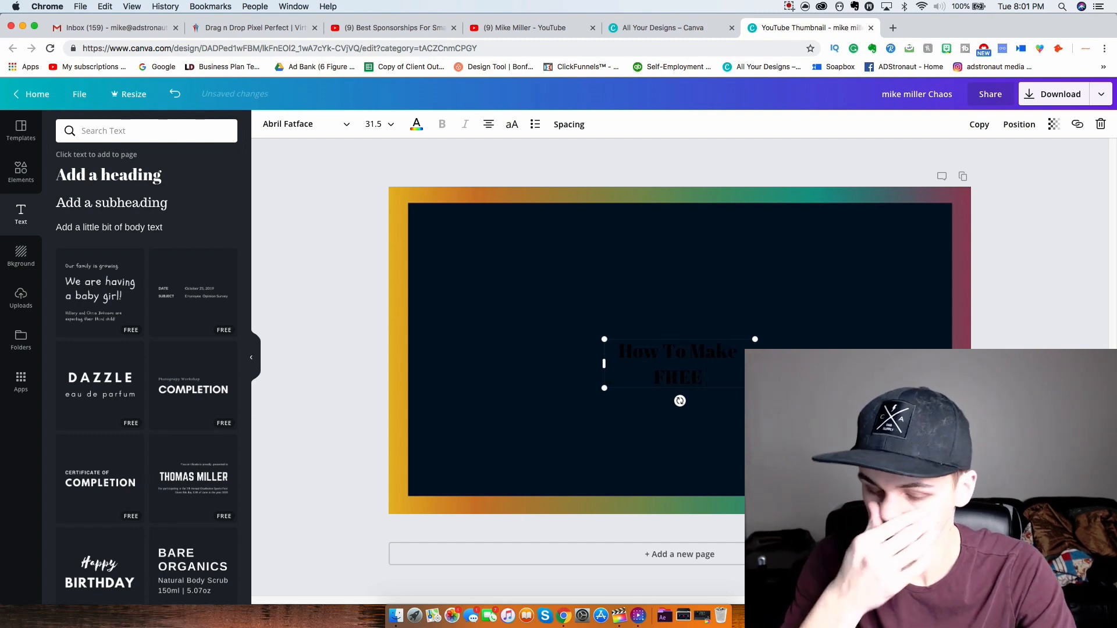
text( Y)
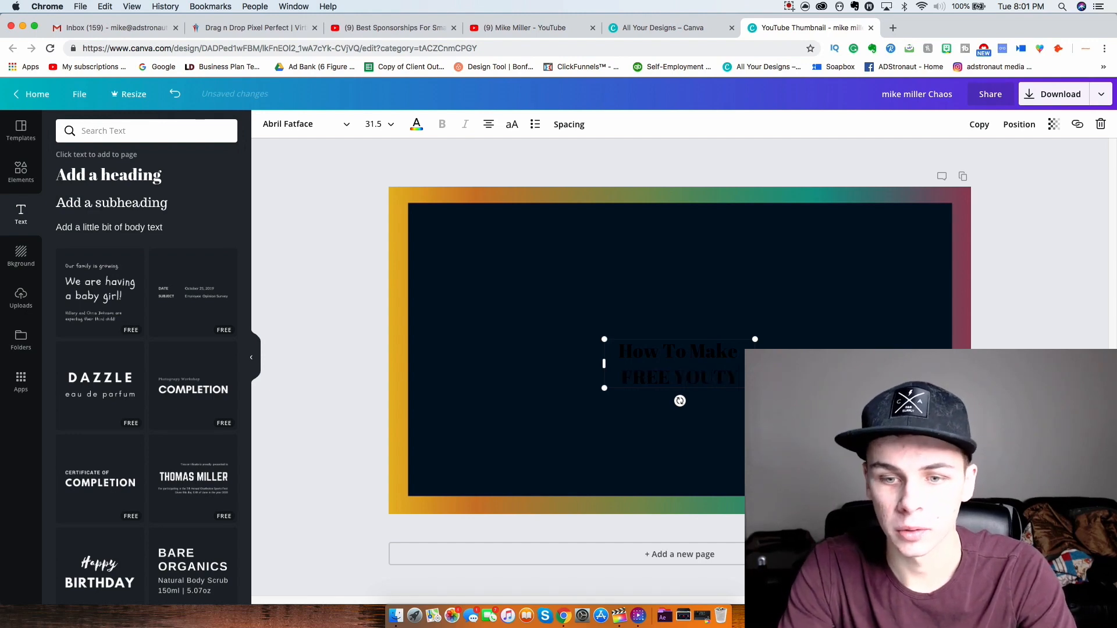
text(OUTY)
key(BackSpace)
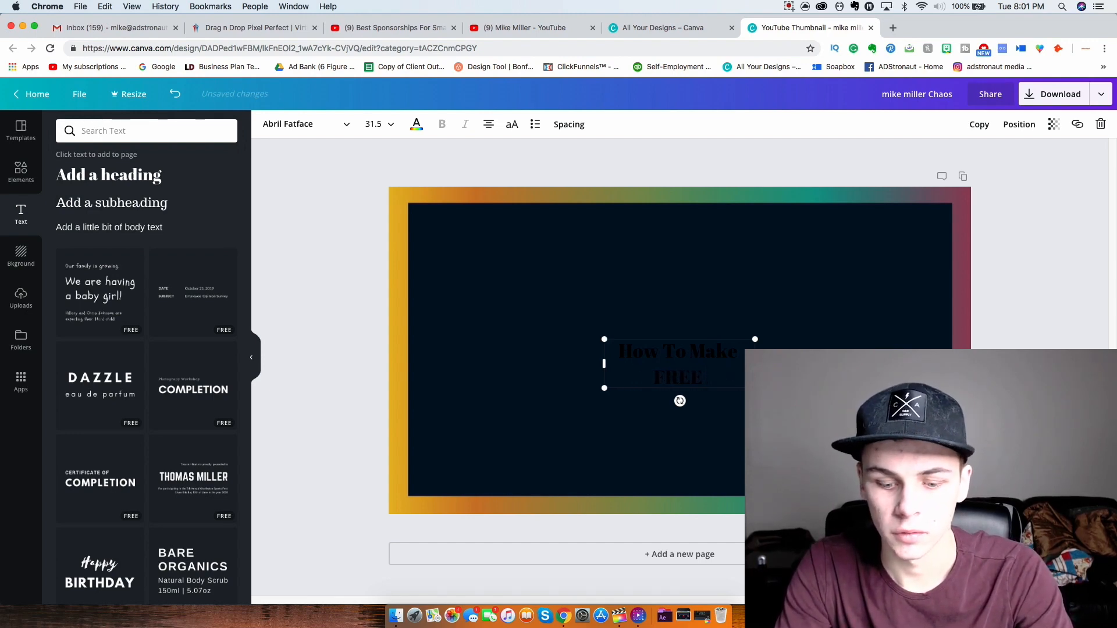
text(YOUTUBE)
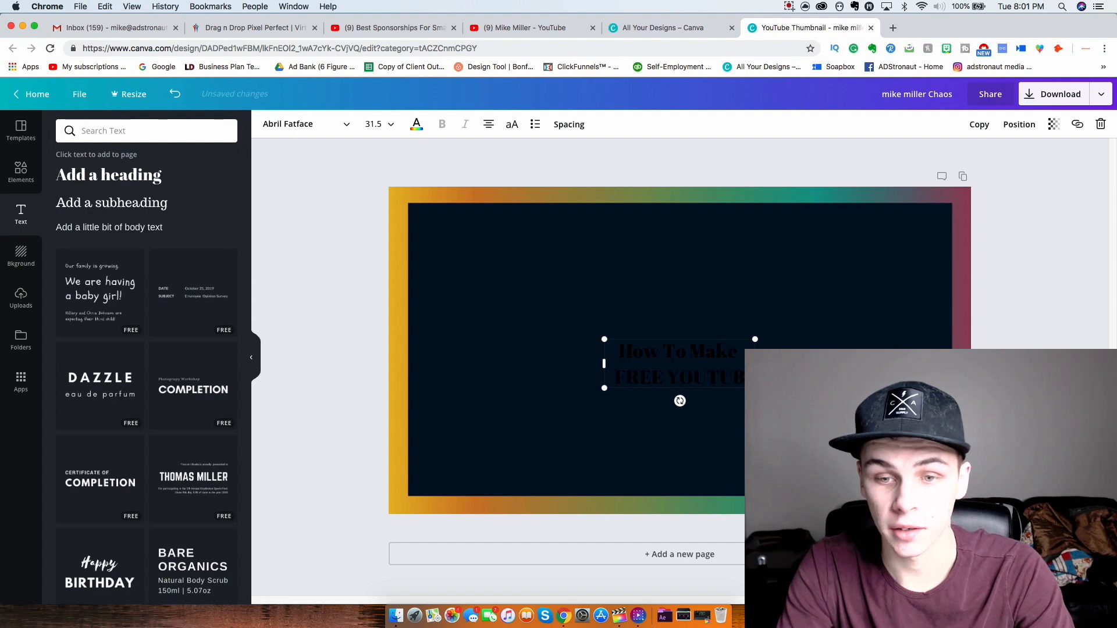
text( Th)
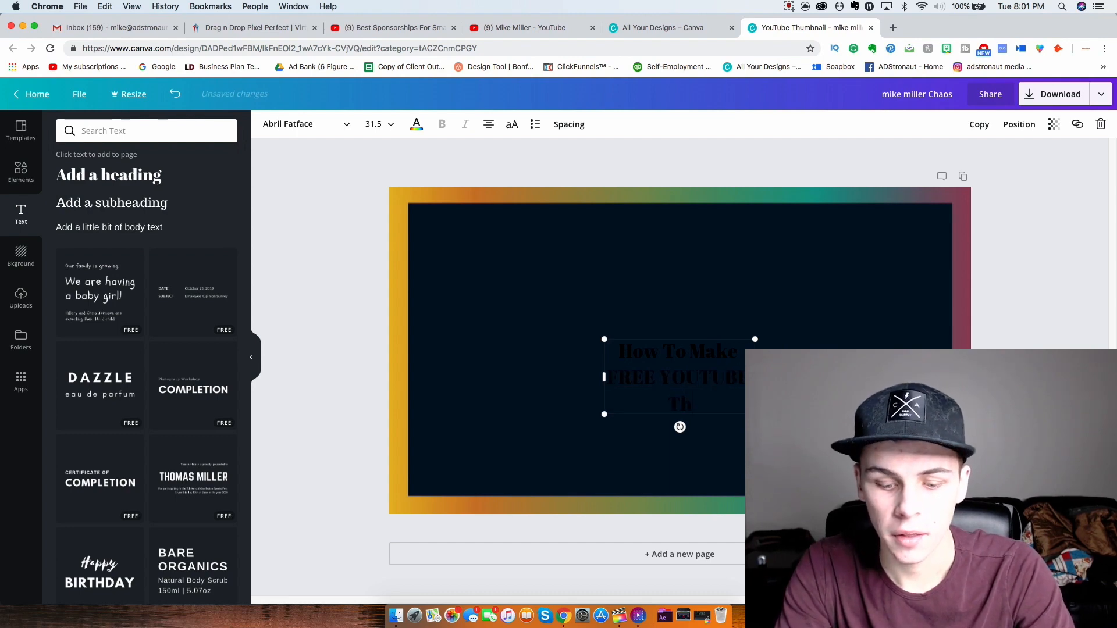
text(umbnails)
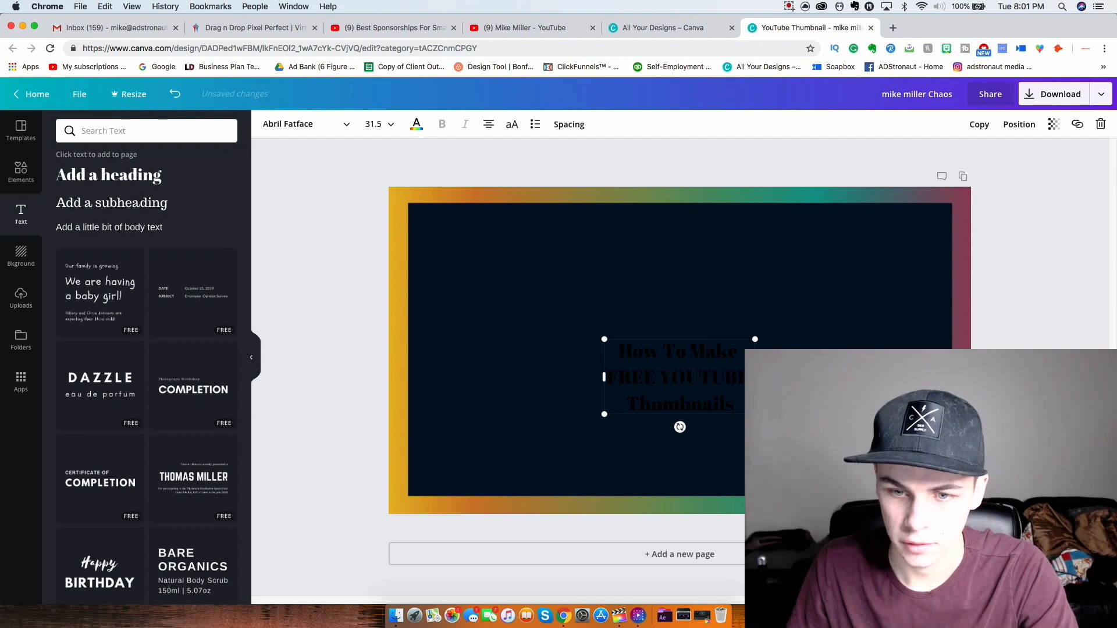
drag(755, 377, 969, 349)
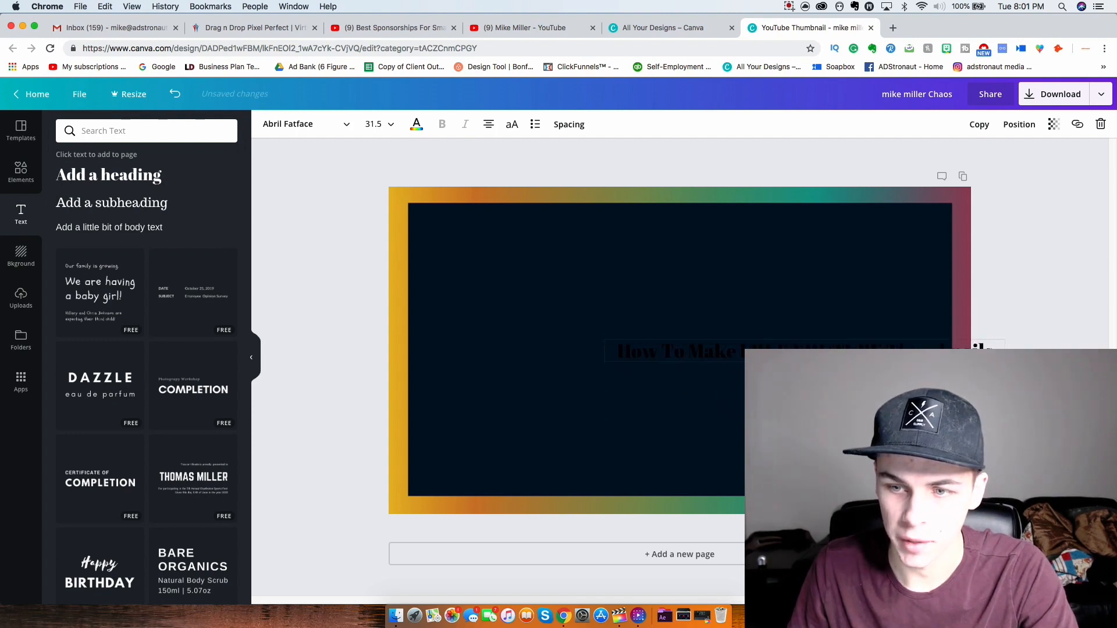
double_click(664, 351)
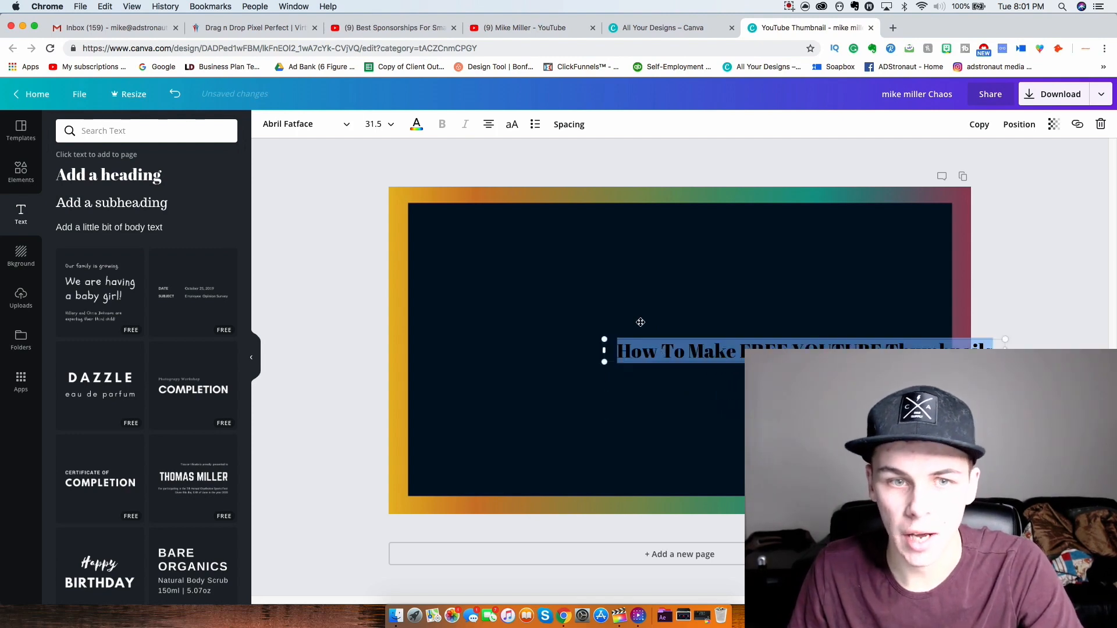
- Make the heading text white and change its font to Anton
click(417, 124)
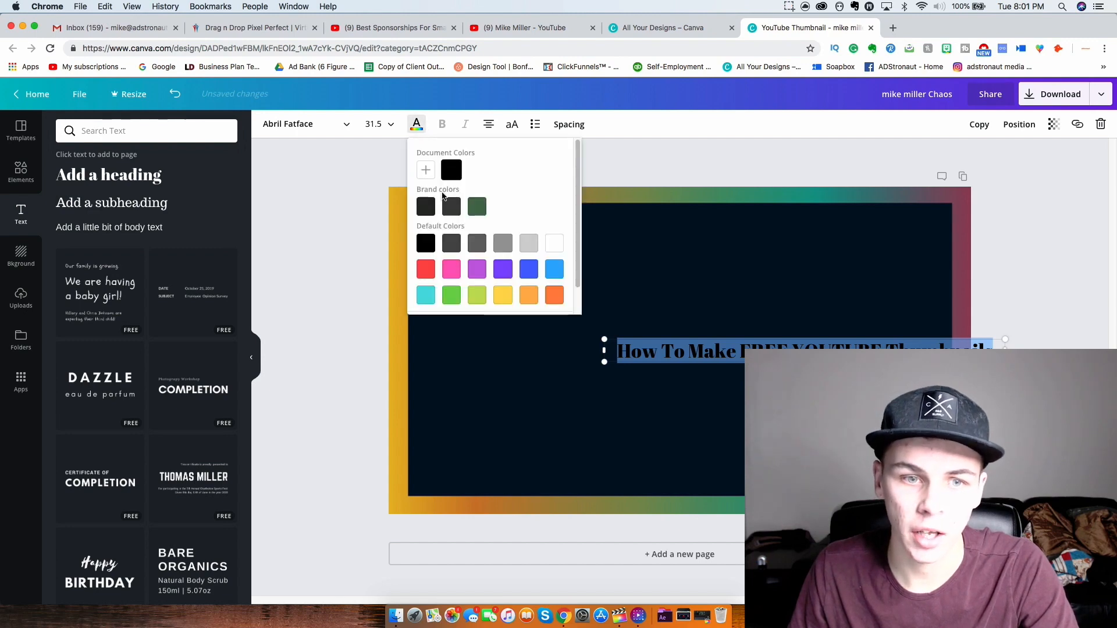
click(554, 243)
click(310, 124)
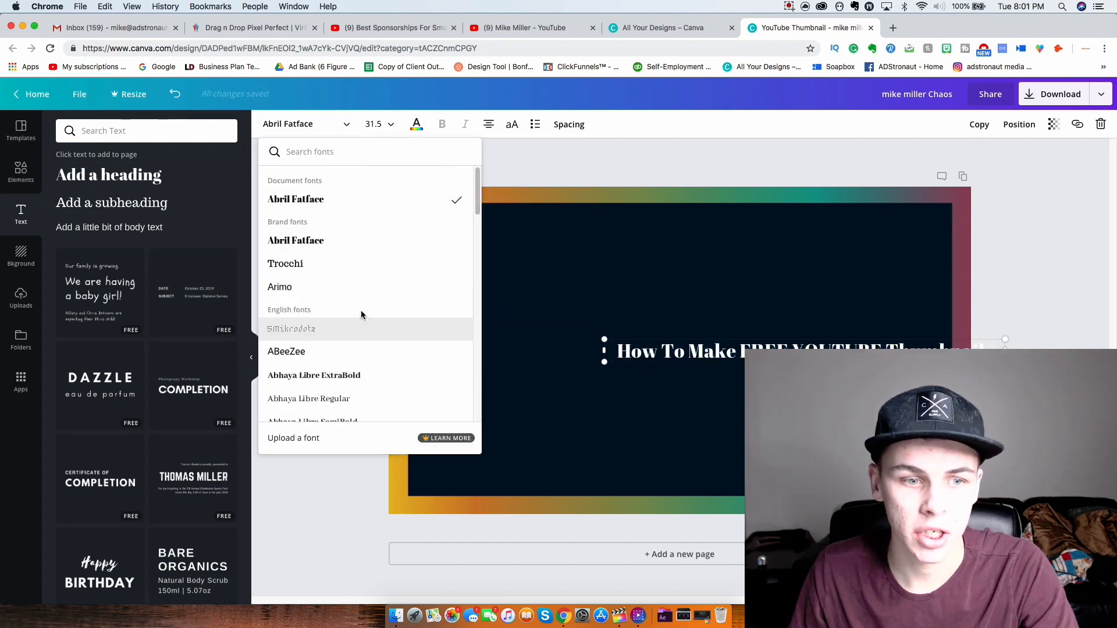
scroll(361, 310, down, 6)
scroll(319, 290, down, 10)
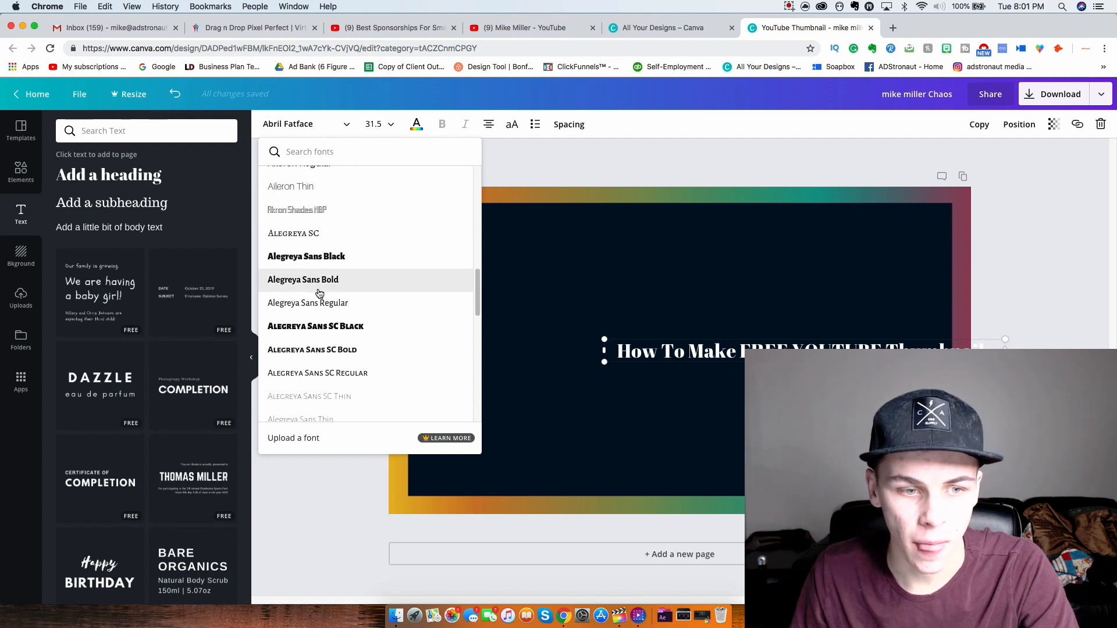
scroll(331, 280, down, 8)
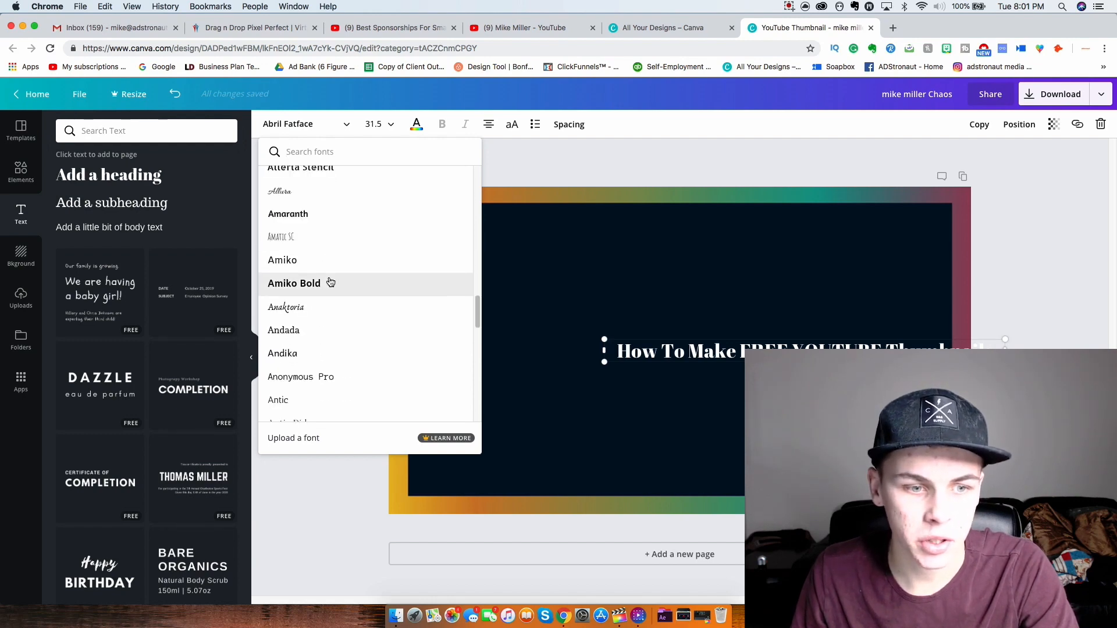
click(309, 355)
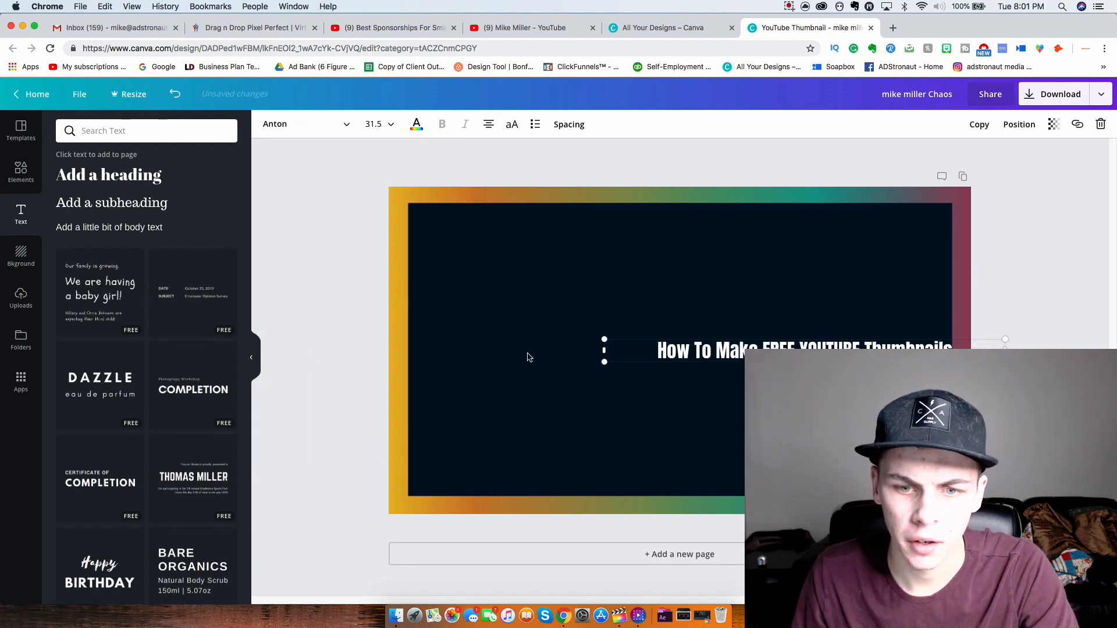
click(675, 378)
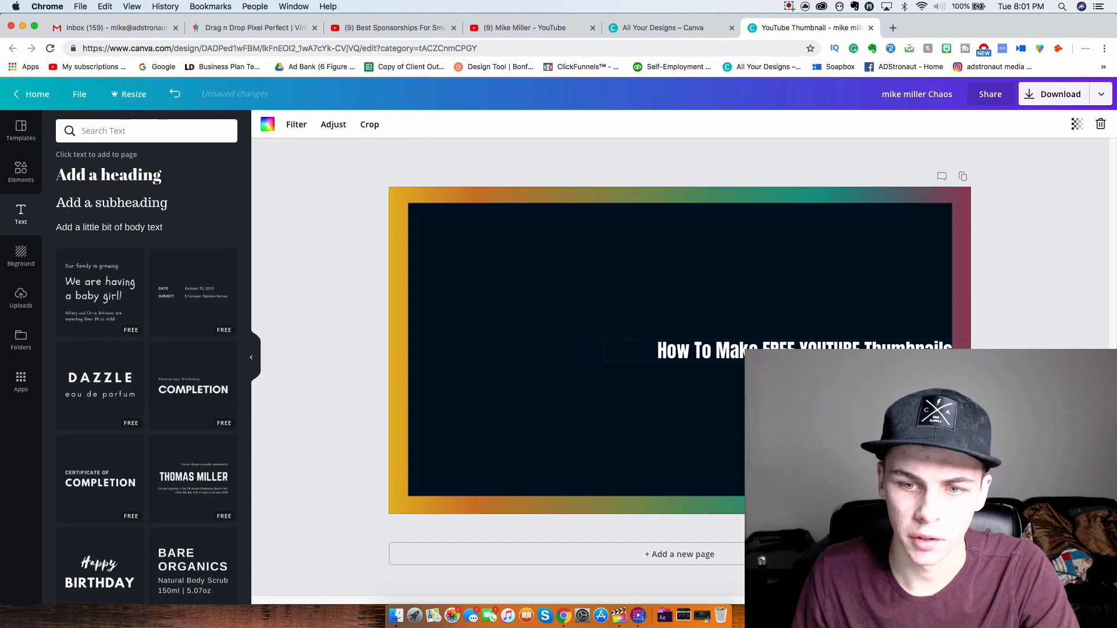
- Centre the heading on the page and set its font size to 56
drag(821, 350, 811, 348)
drag(713, 299, 751, 319)
click(768, 318)
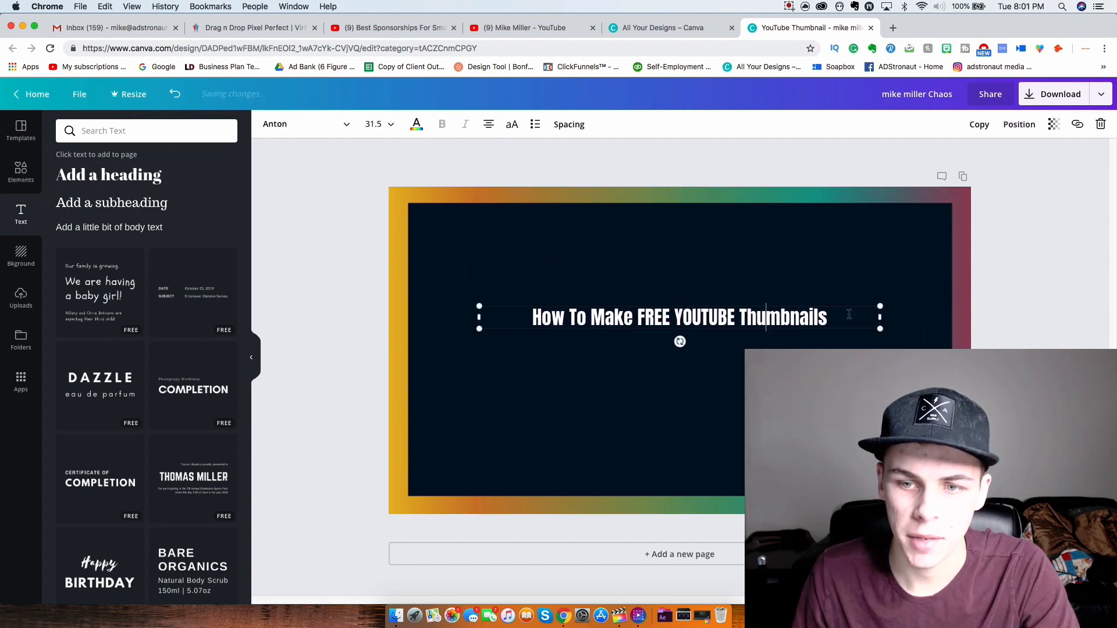
drag(841, 315, 526, 308)
click(375, 124)
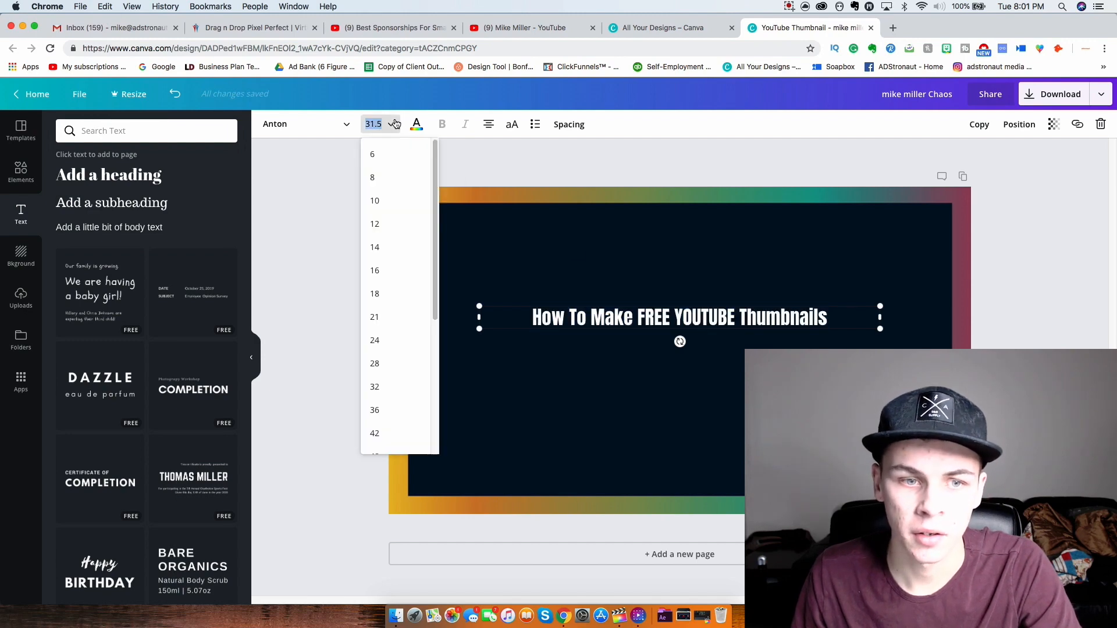
scroll(399, 326, down, 3)
click(404, 334)
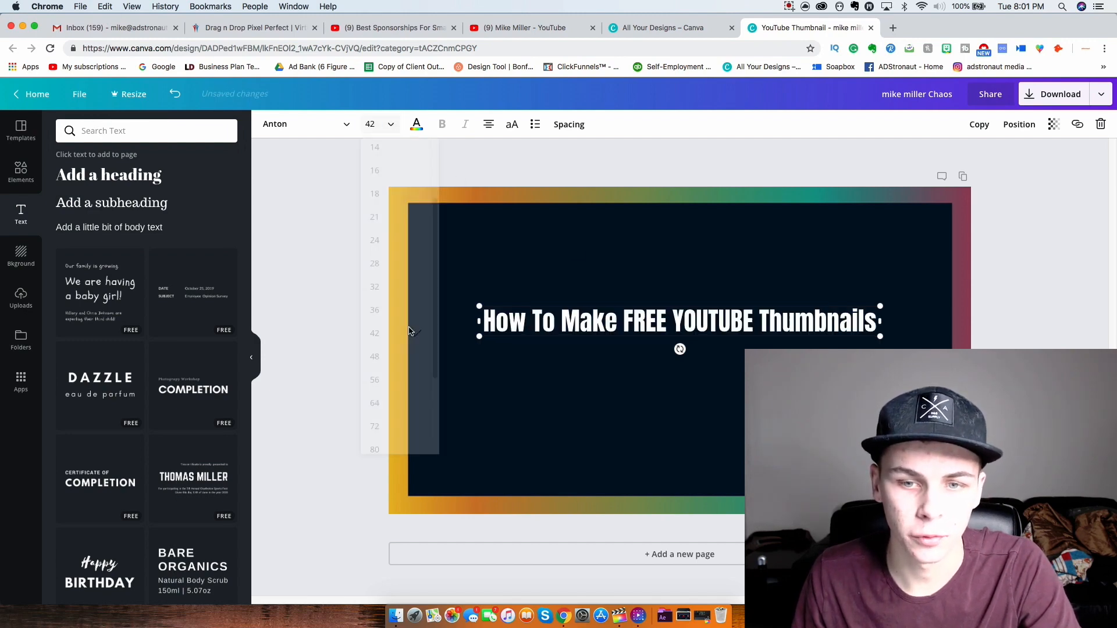
click(379, 124)
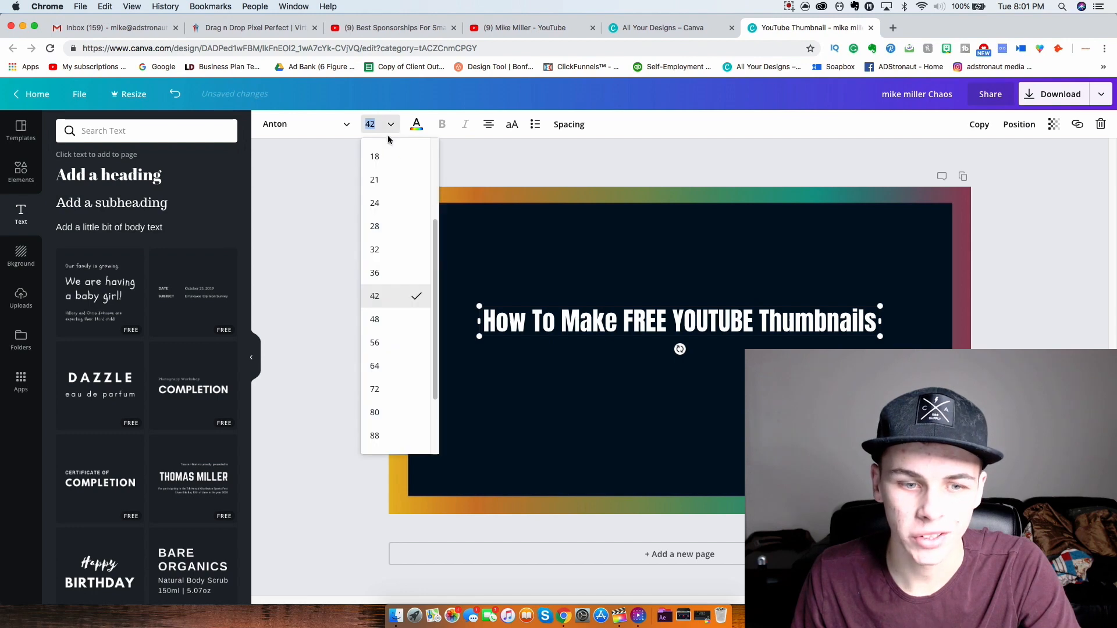
click(379, 342)
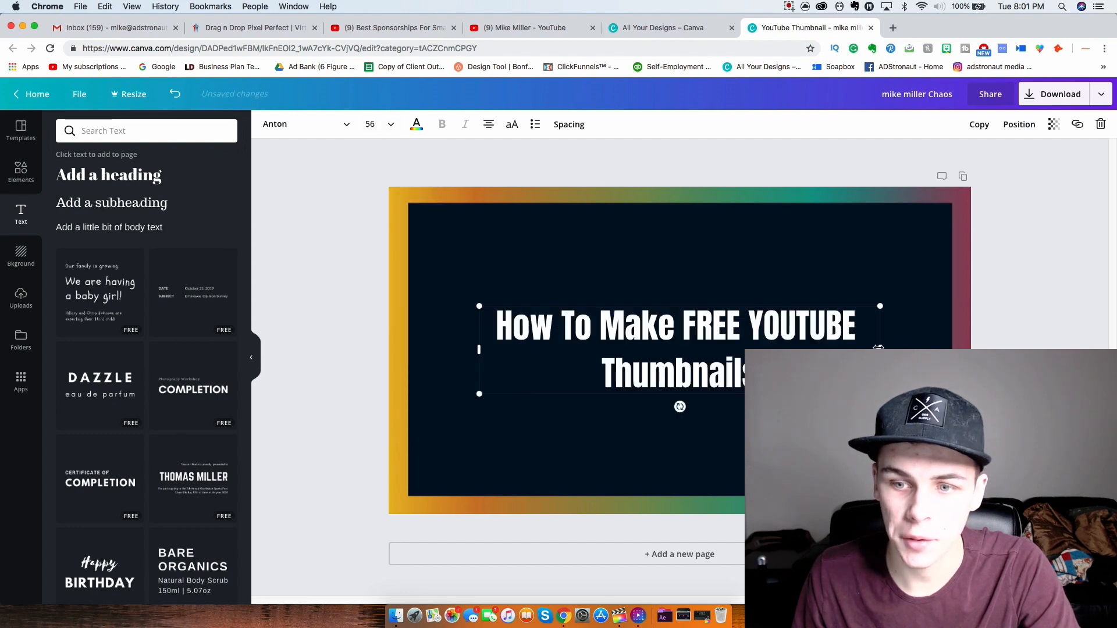
- Widen the heading to a single line and position it at the top centre of the panel
drag(879, 348, 1023, 348)
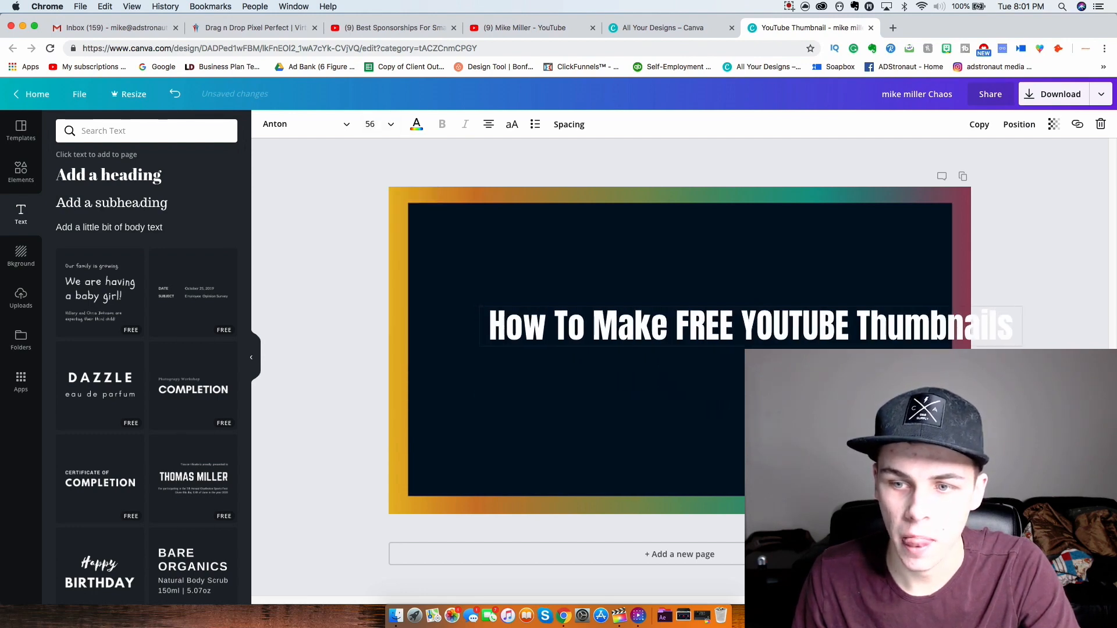
drag(818, 327, 711, 256)
double_click(741, 307)
click(742, 280)
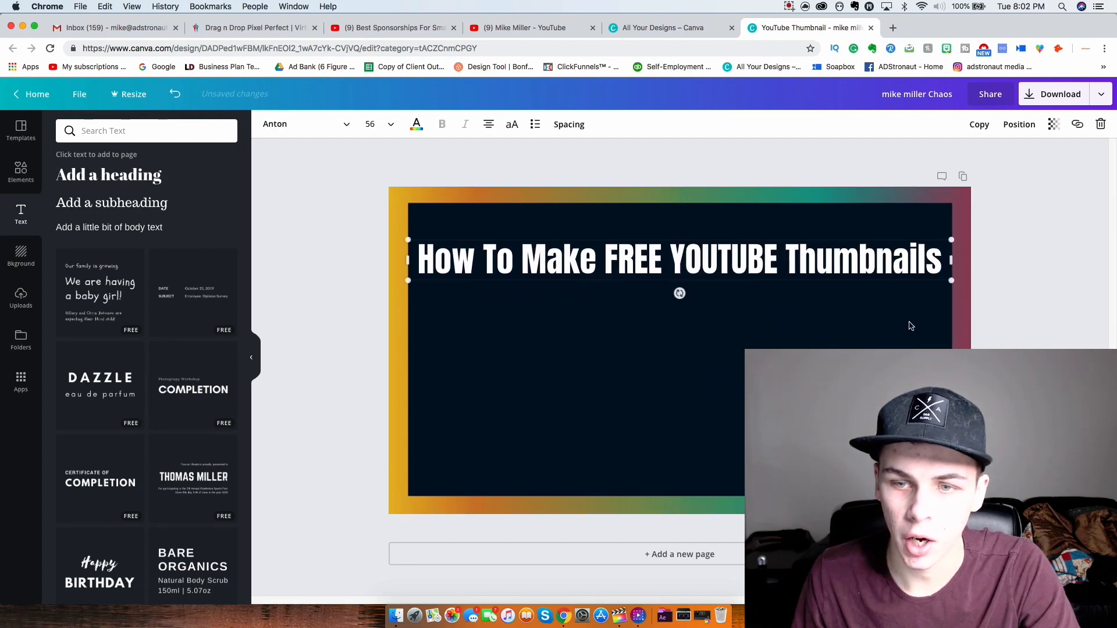
click(1036, 313)
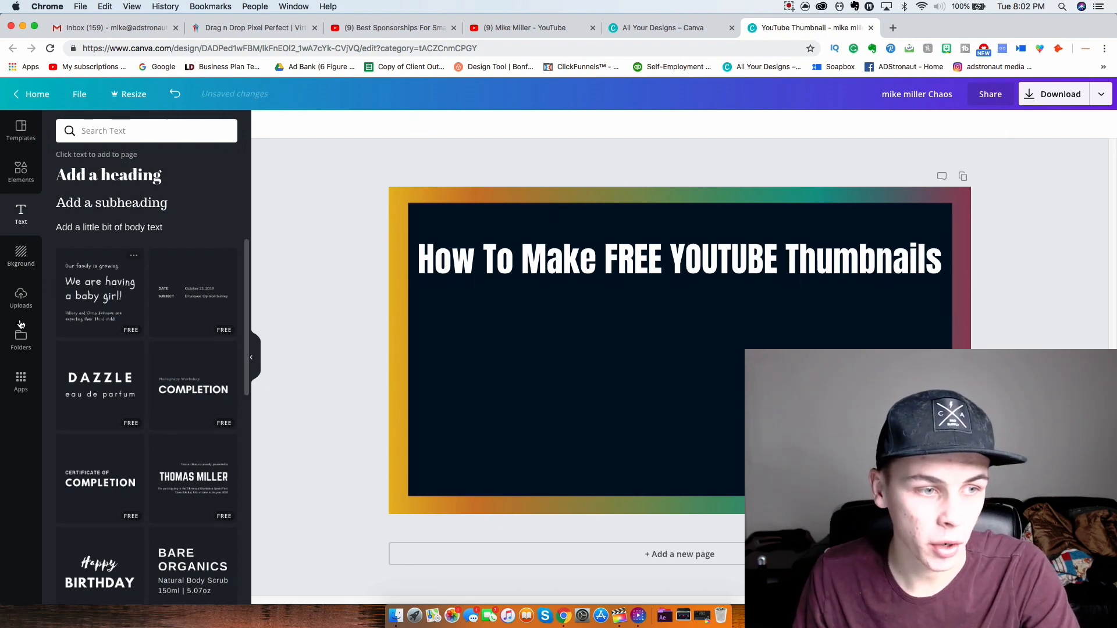
- Upload DONT OVERTHINK IT (1).png from the Downloads folder
click(20, 297)
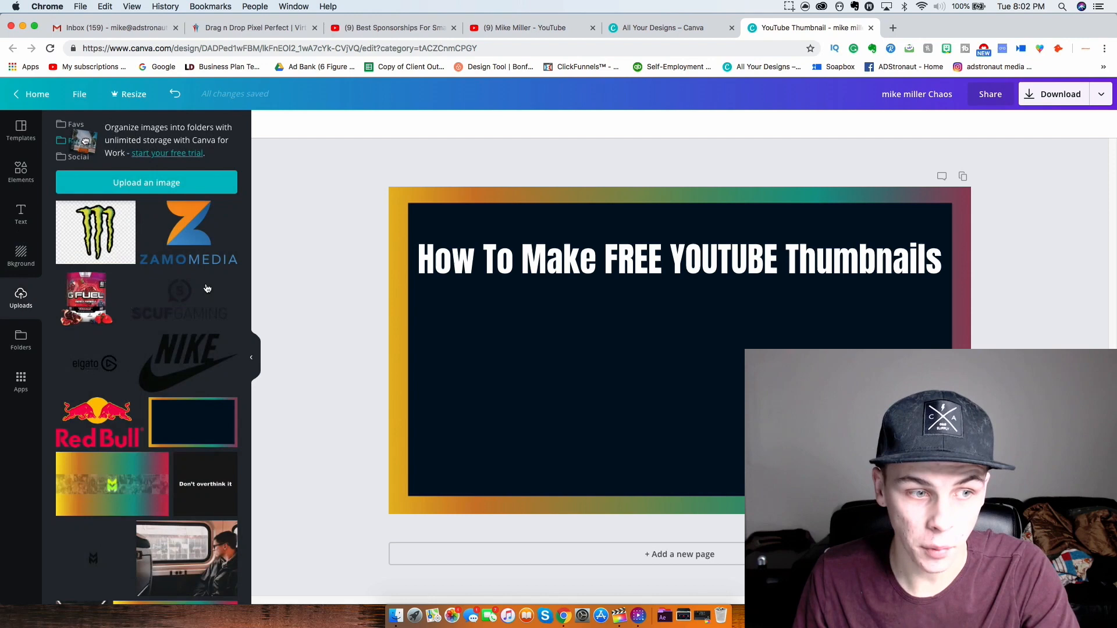
click(117, 188)
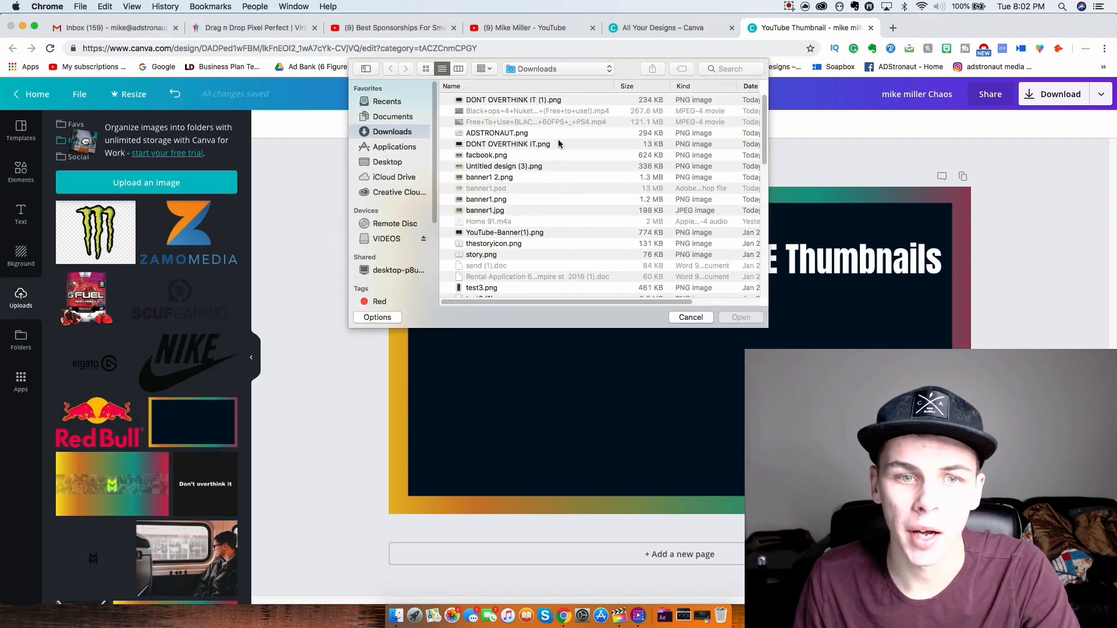
click(528, 103)
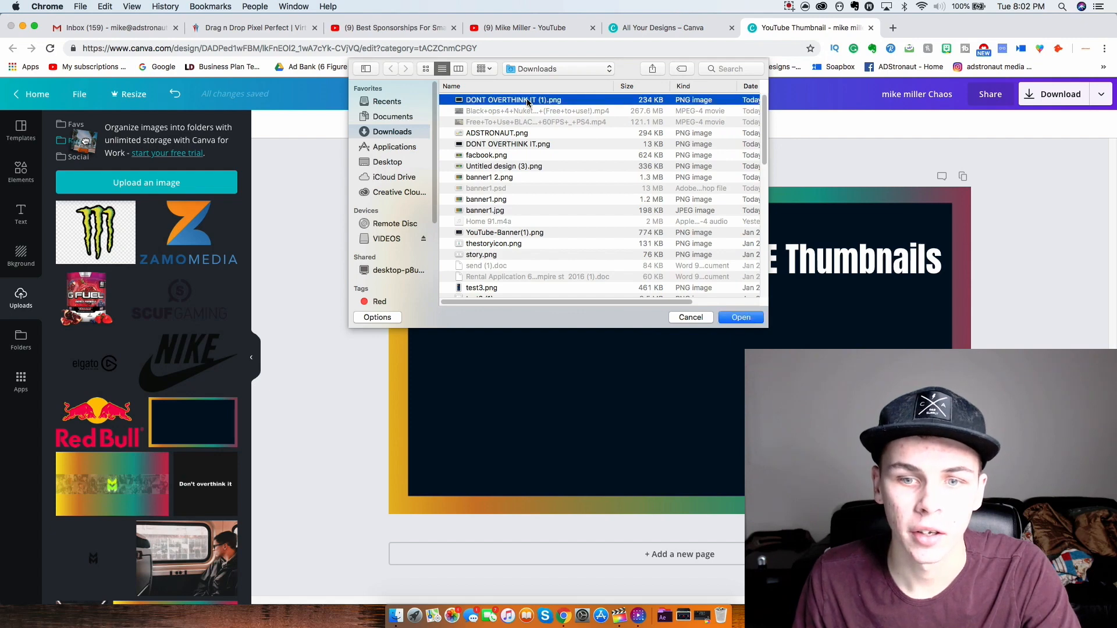
double_click(529, 103)
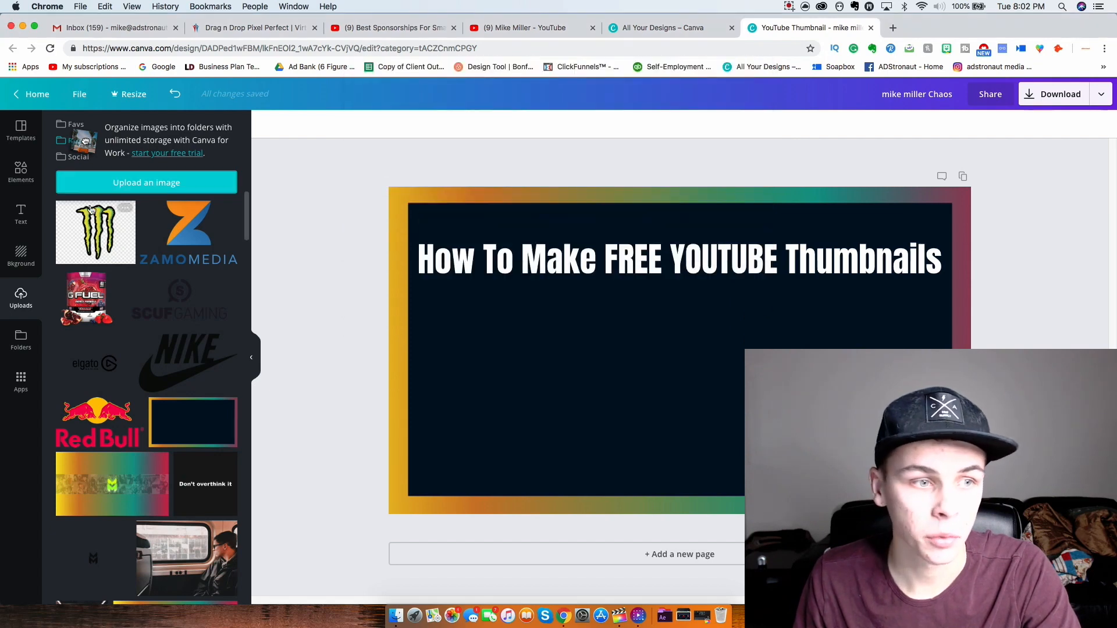
- Preview YouTube-Banner(1).png, story.png, Artboard 2.png and another PNG, then upload a second image
click(110, 184)
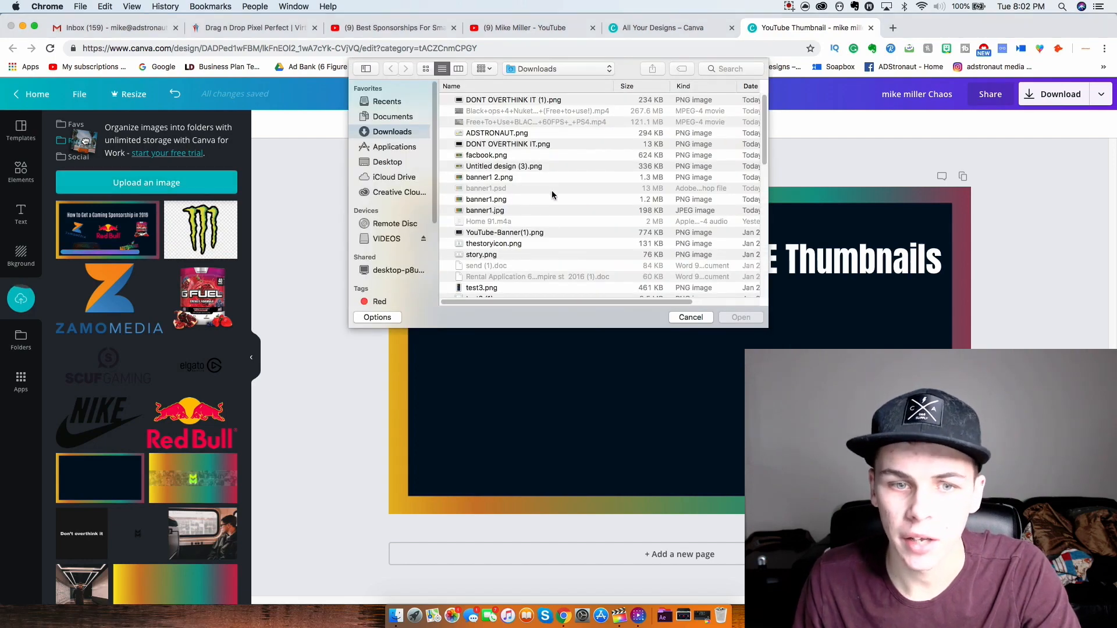
click(536, 233)
key(space)
key(space)
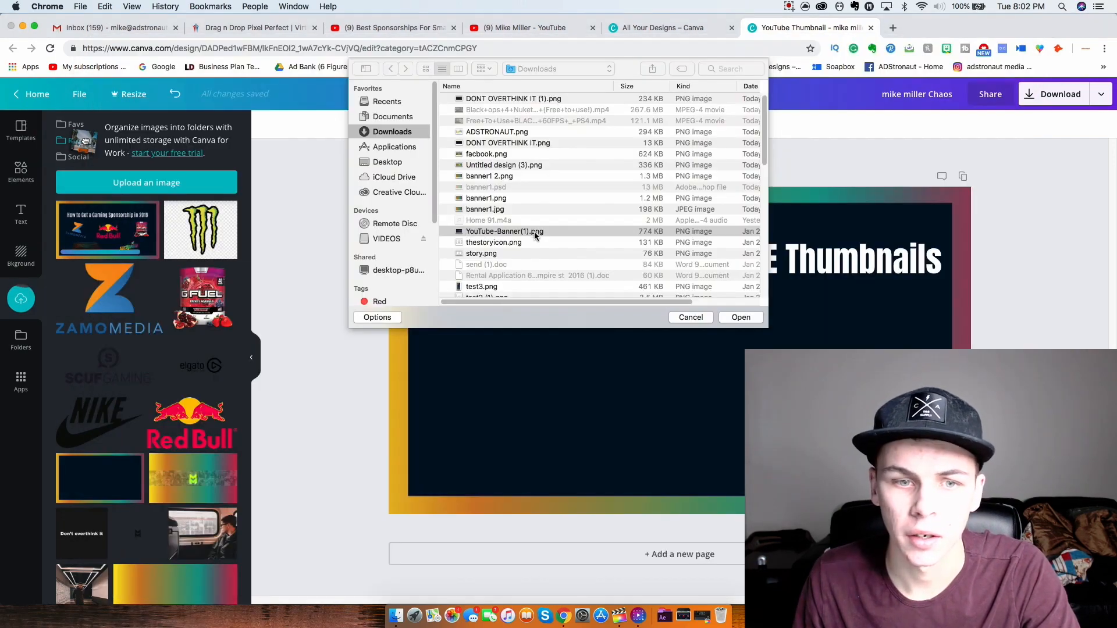
click(528, 253)
key(space)
key(space)
scroll(533, 267, down, 1)
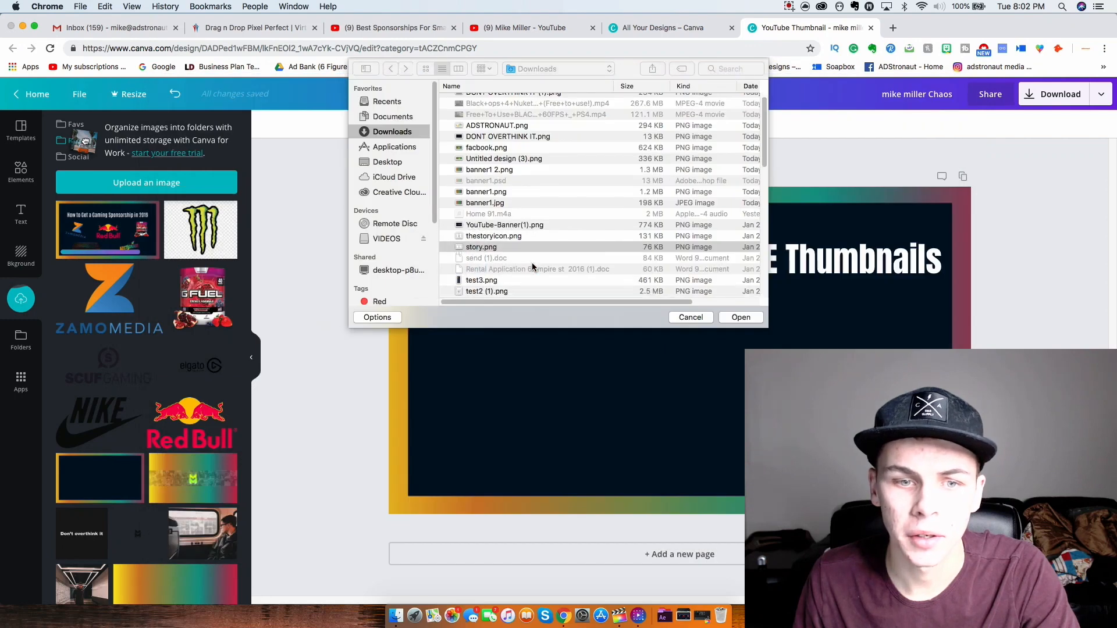
scroll(529, 265, down, 3)
click(522, 242)
key(space)
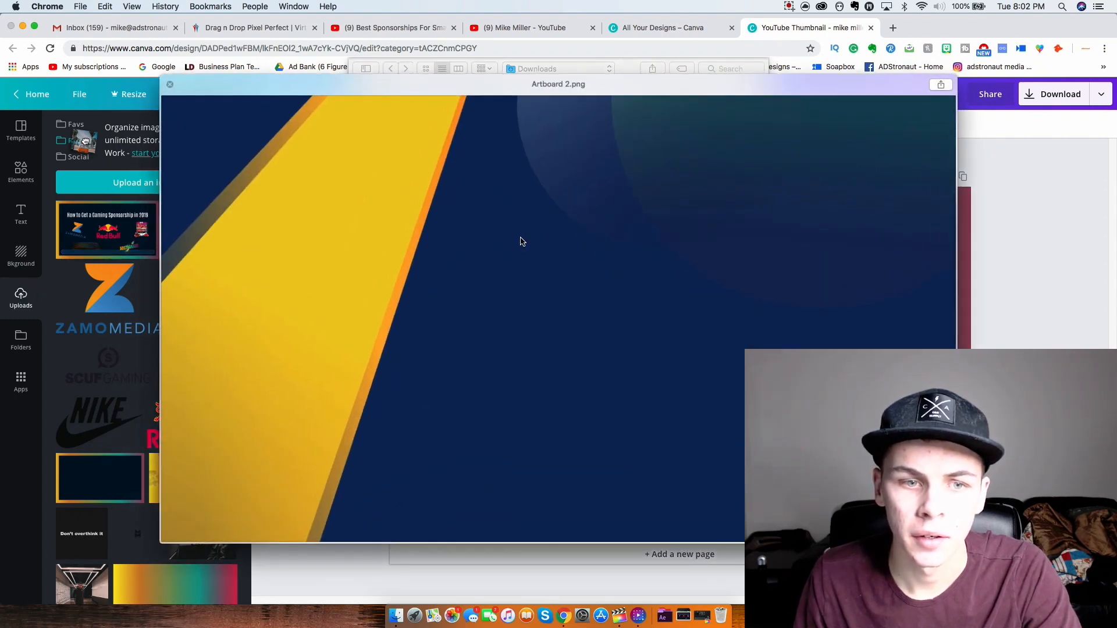
key(space)
scroll(524, 220, down, 3)
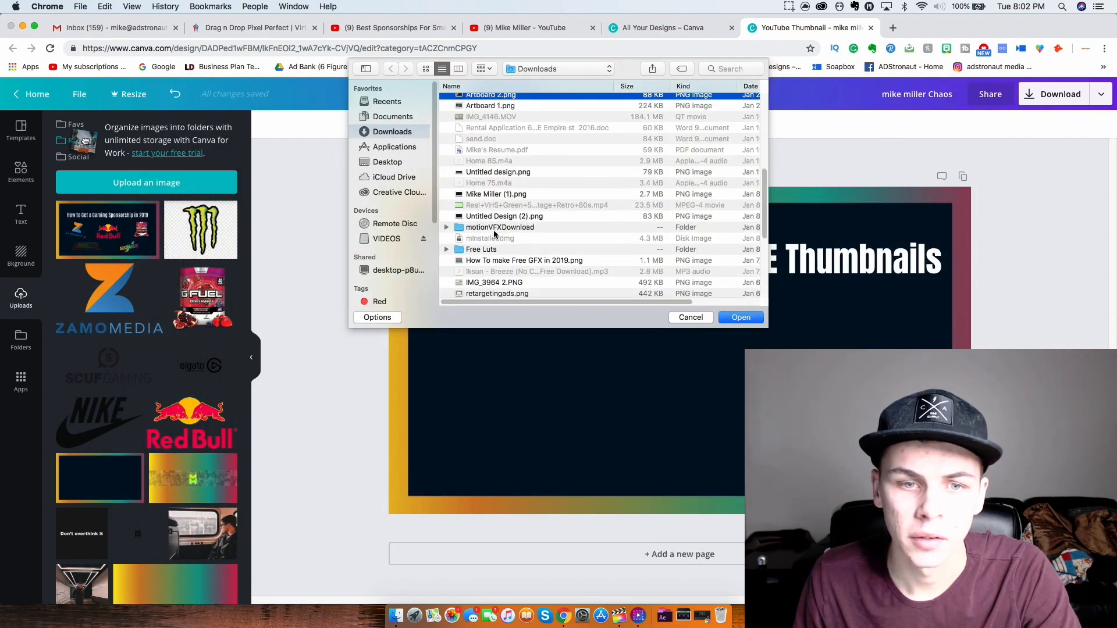
click(477, 196)
key(space)
key(space)
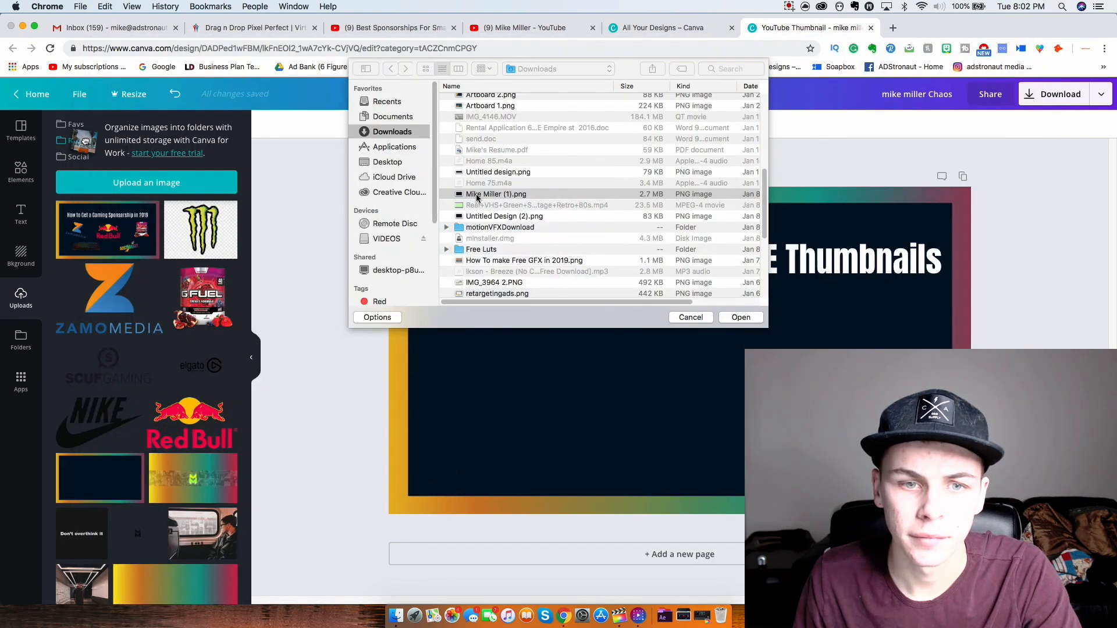
key(Escape)
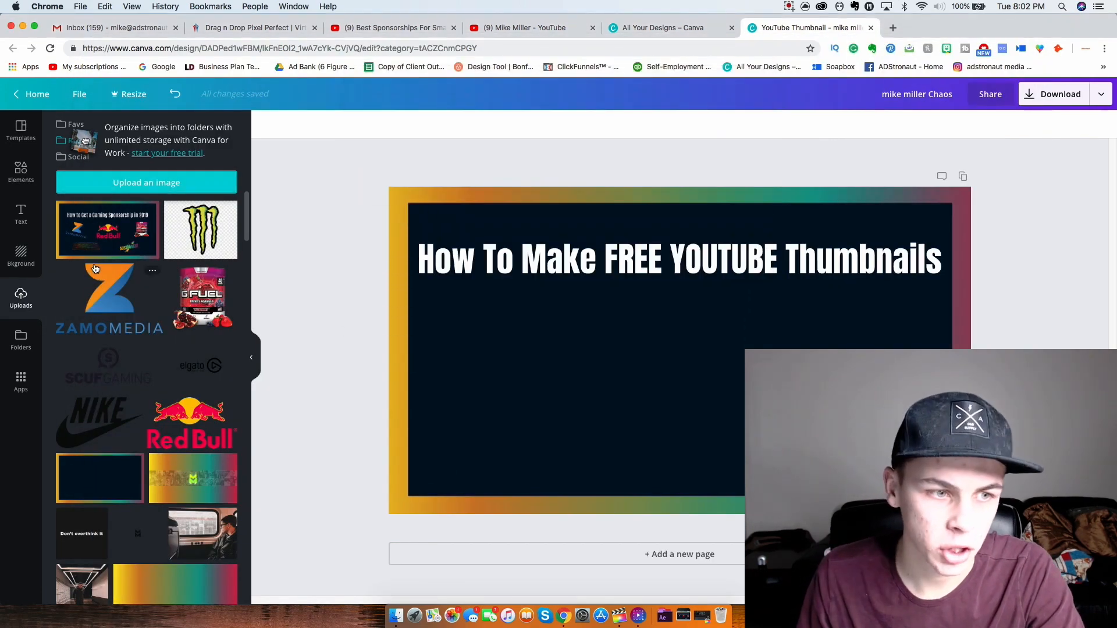
- Add the gaming sponsorship thumbnail, shrink it and place it in the panel's lower left
click(102, 243)
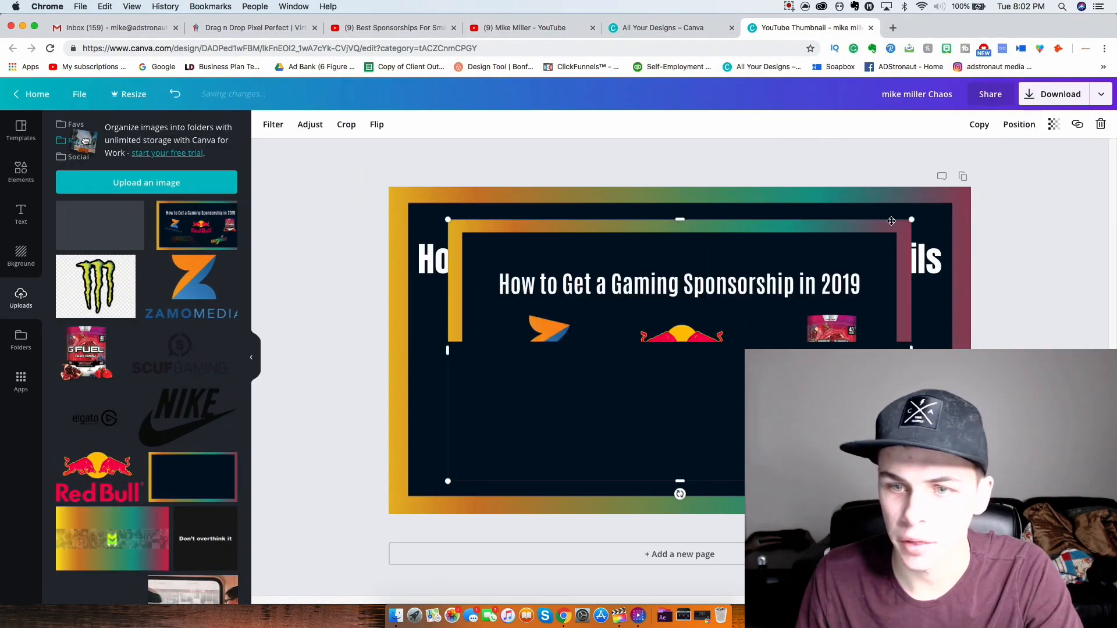
drag(912, 219, 651, 362)
drag(634, 404, 629, 372)
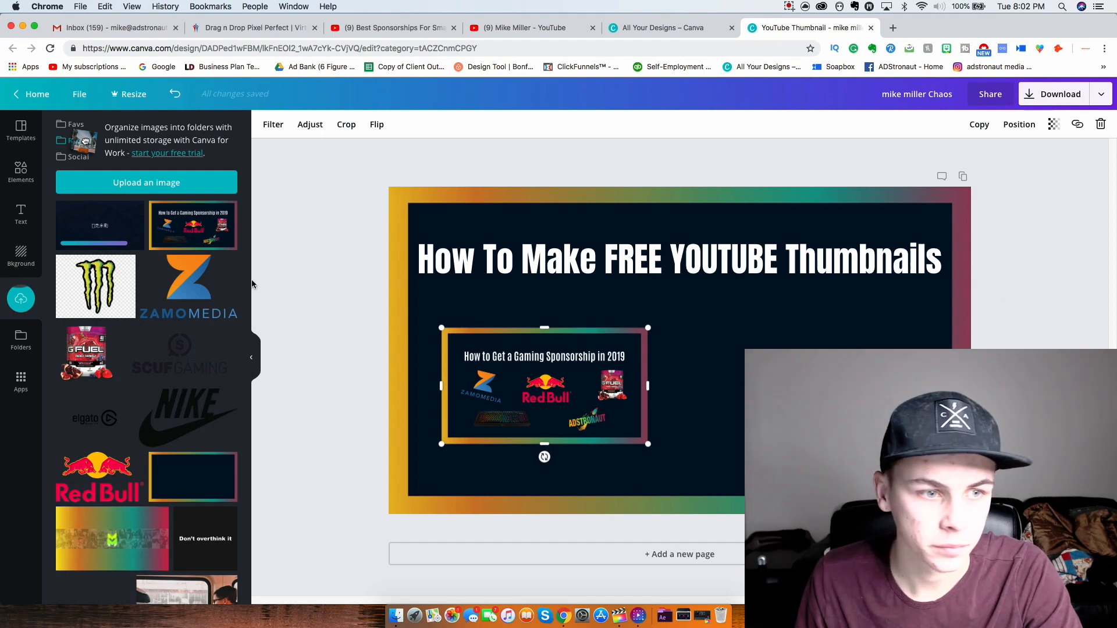
- Add the dark uploaded image at 430×242 and place it right of the gaming thumbnail
click(95, 225)
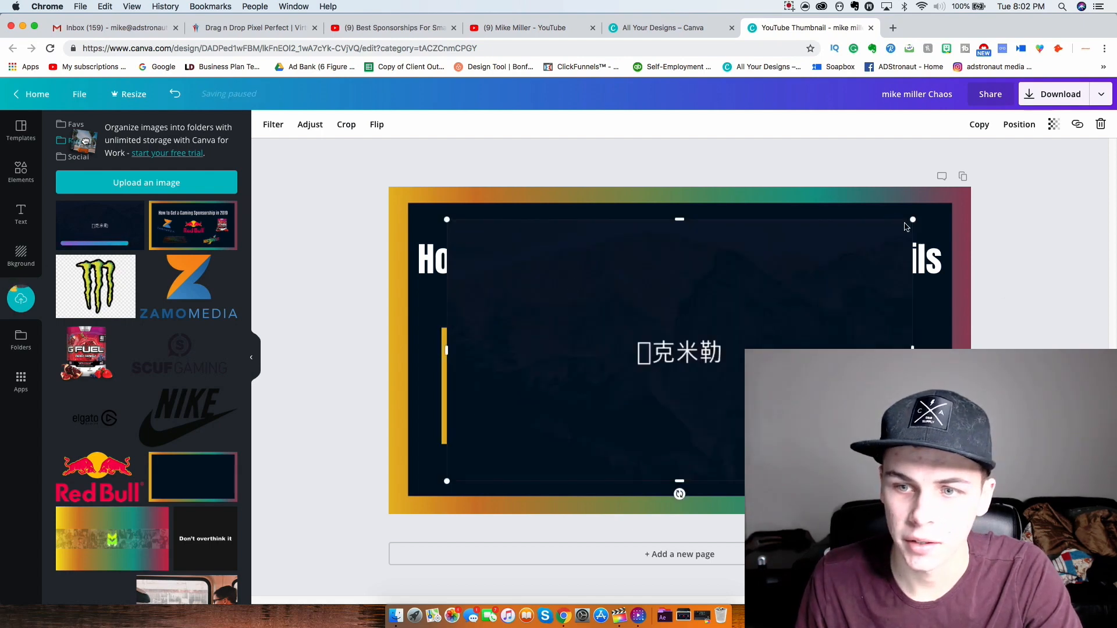
drag(911, 221, 633, 357)
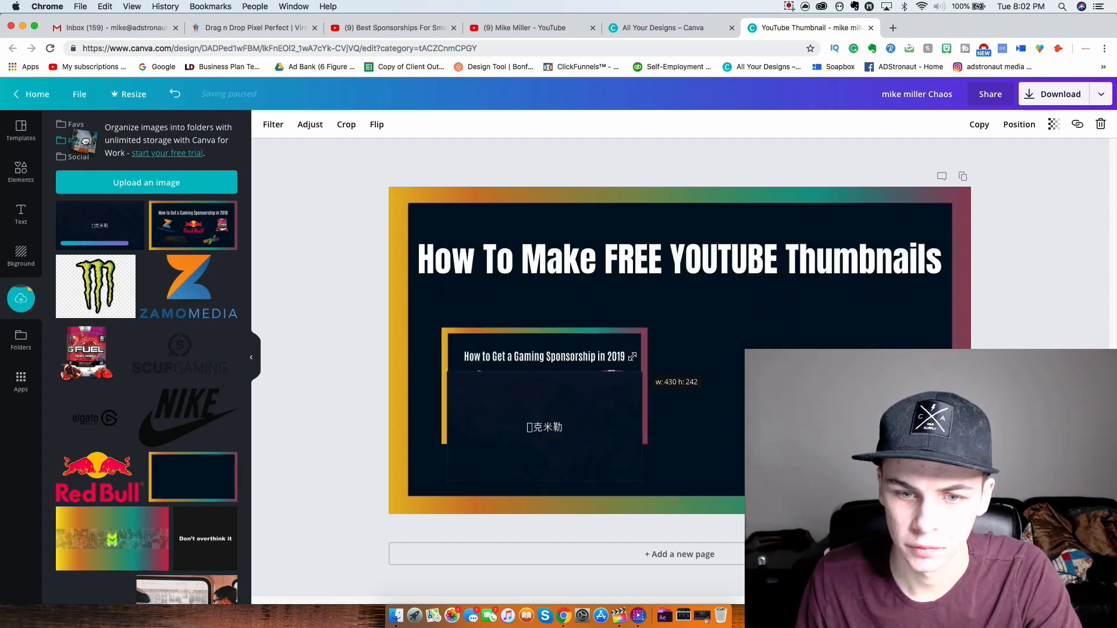
drag(588, 417, 834, 378)
click(1078, 322)
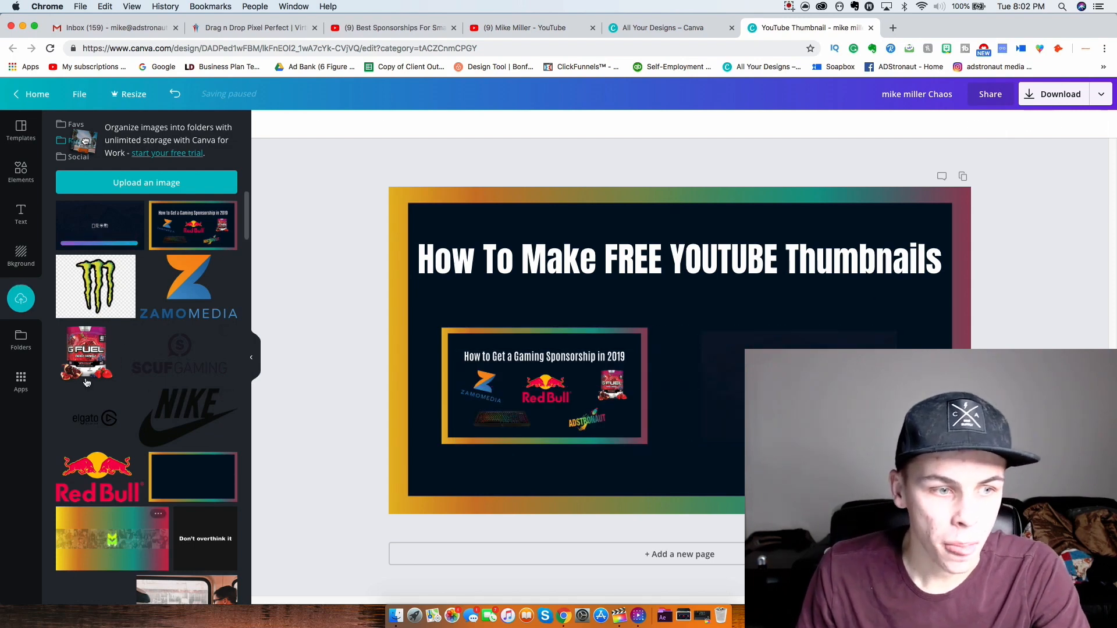
scroll(189, 285, down, 5)
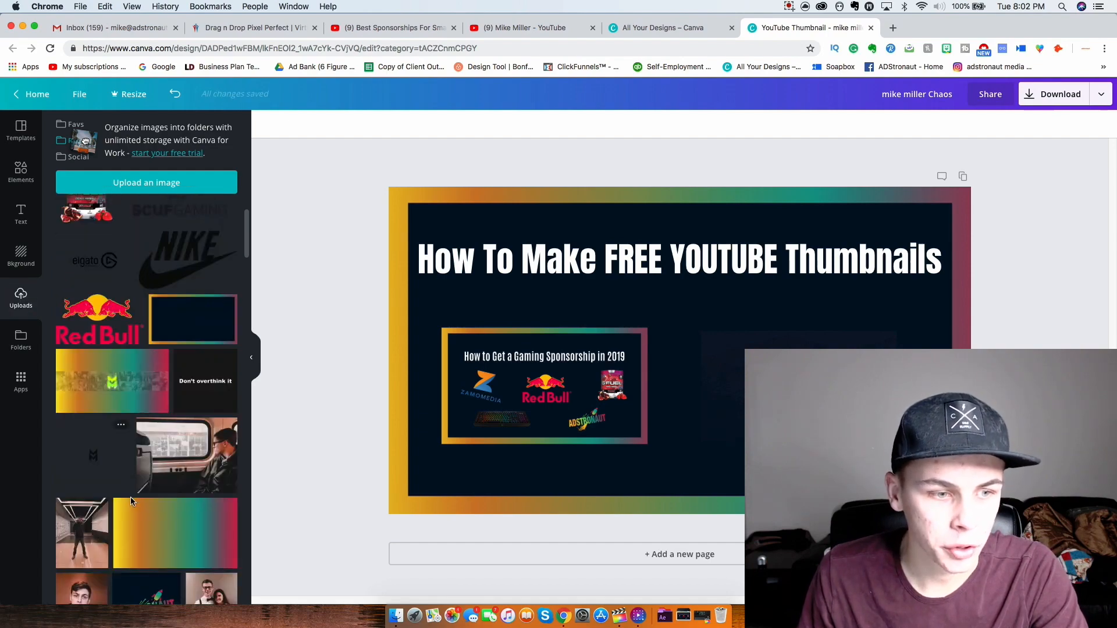
- Add the ADSTRONAUT logo from Uploads, shrink it and centre it just under the heading
scroll(134, 503, up, 5)
scroll(116, 449, down, 15)
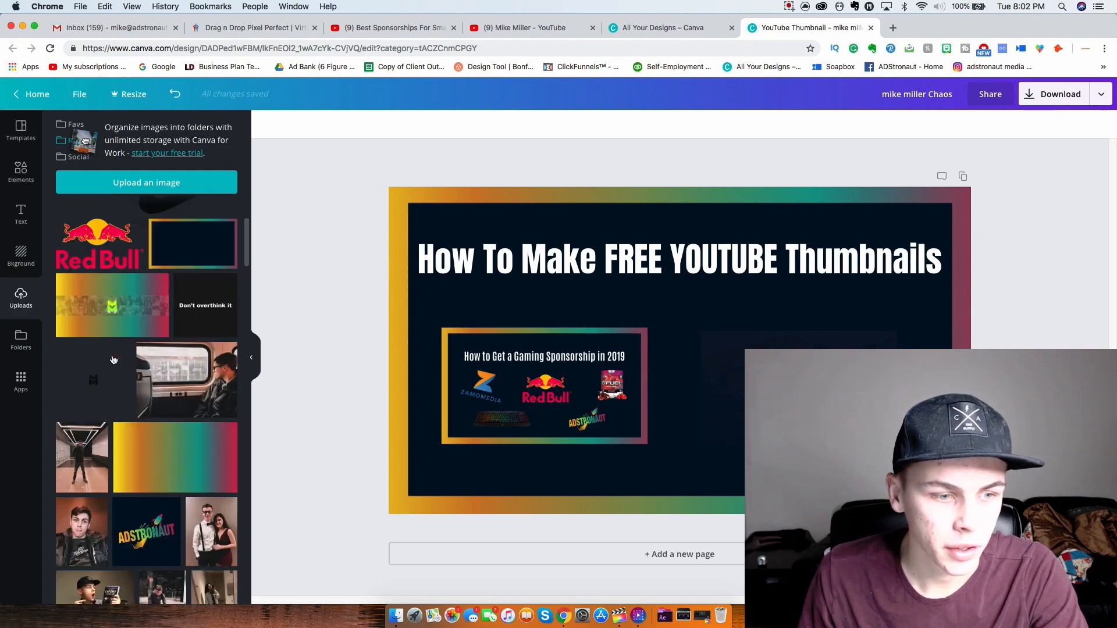
scroll(155, 425, up, 2)
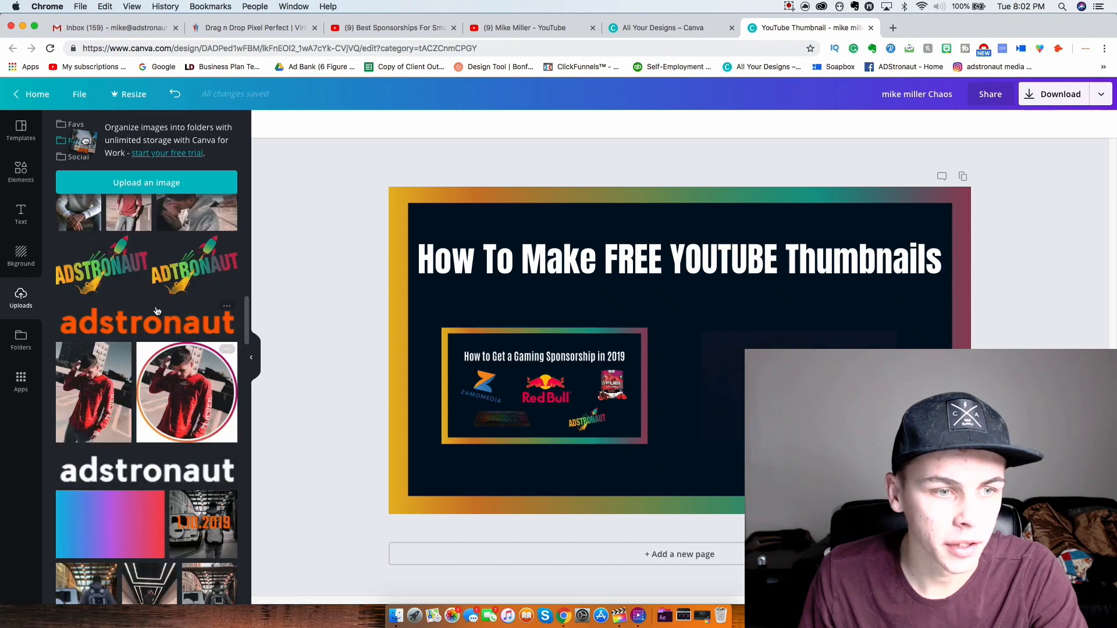
click(89, 276)
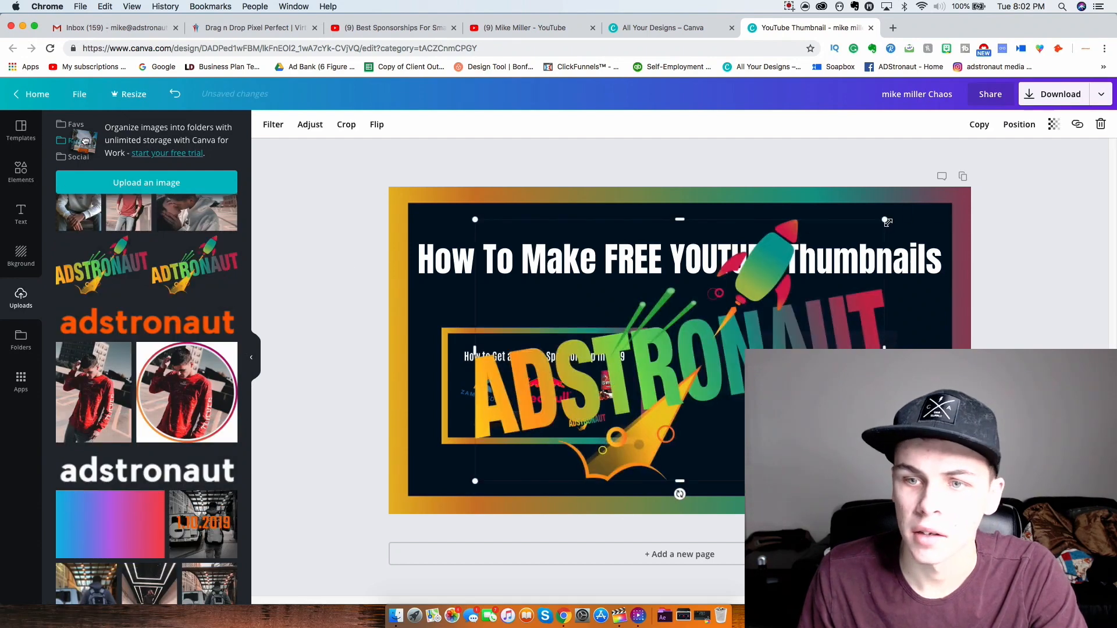
drag(738, 305, 689, 307)
click(765, 301)
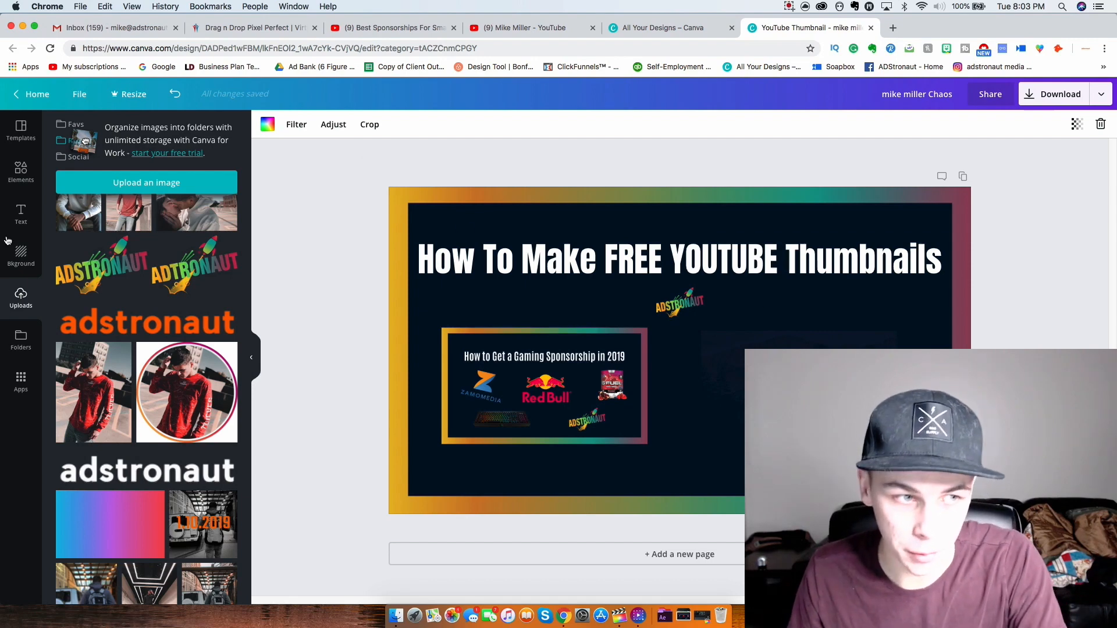
- Glance through Elements and Uploads, then bring up the Download panel with PNG as file type
click(20, 173)
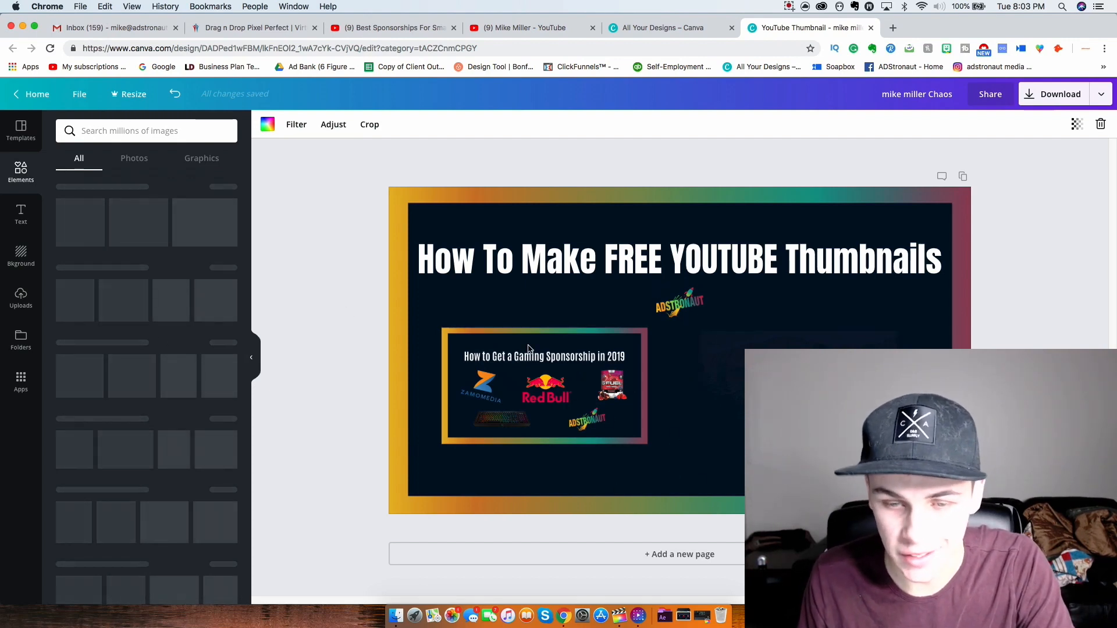
click(21, 298)
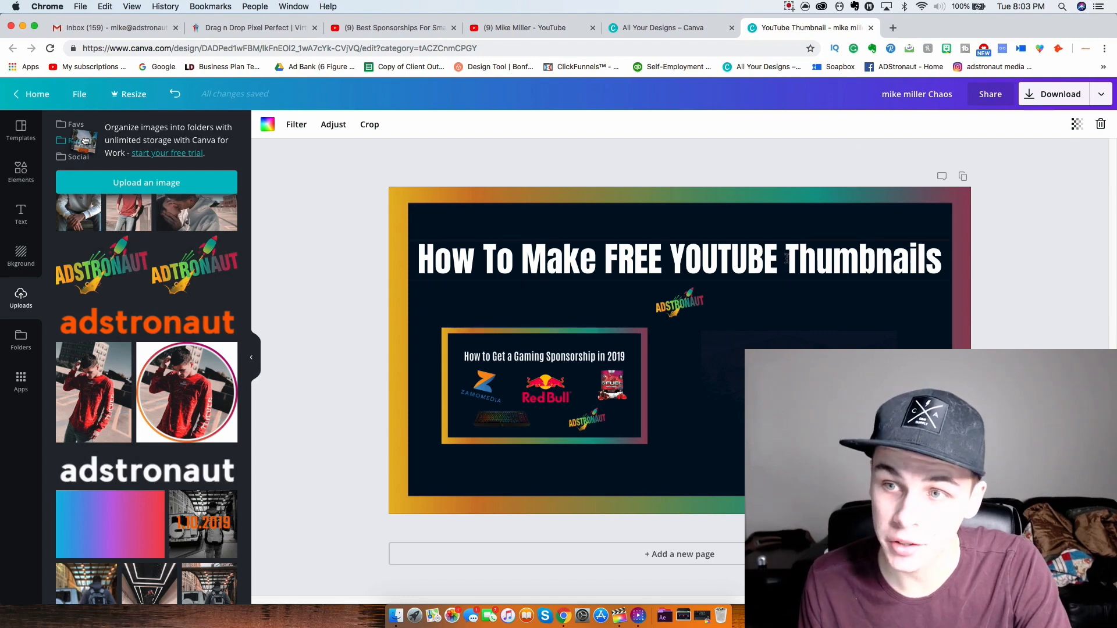
click(1055, 103)
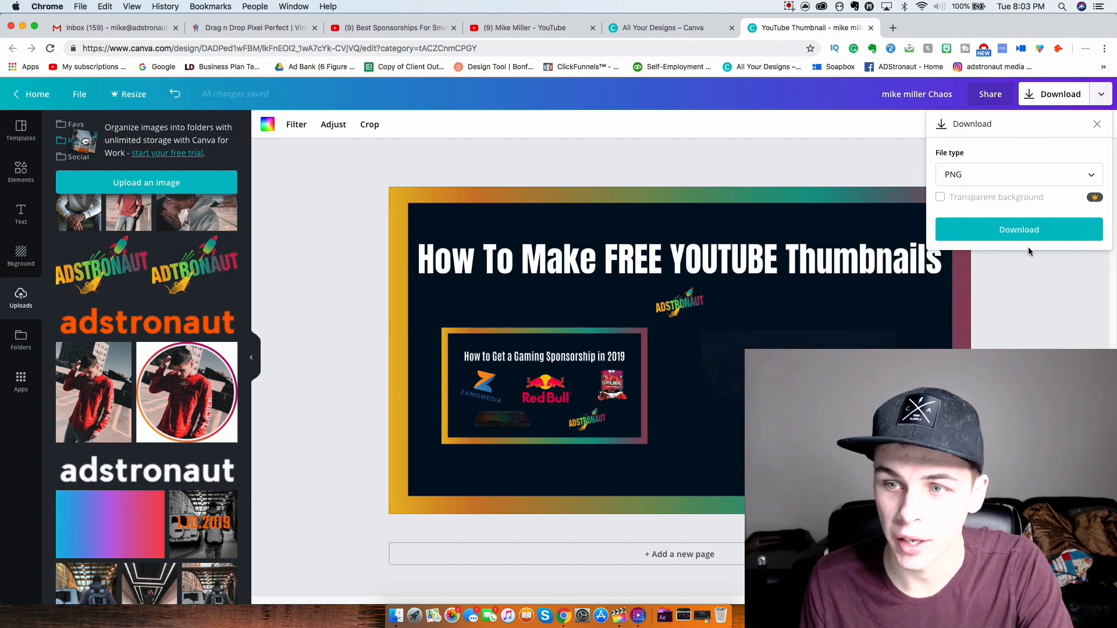
- Start the PNG download of the finished YouTube thumbnail
click(1036, 246)
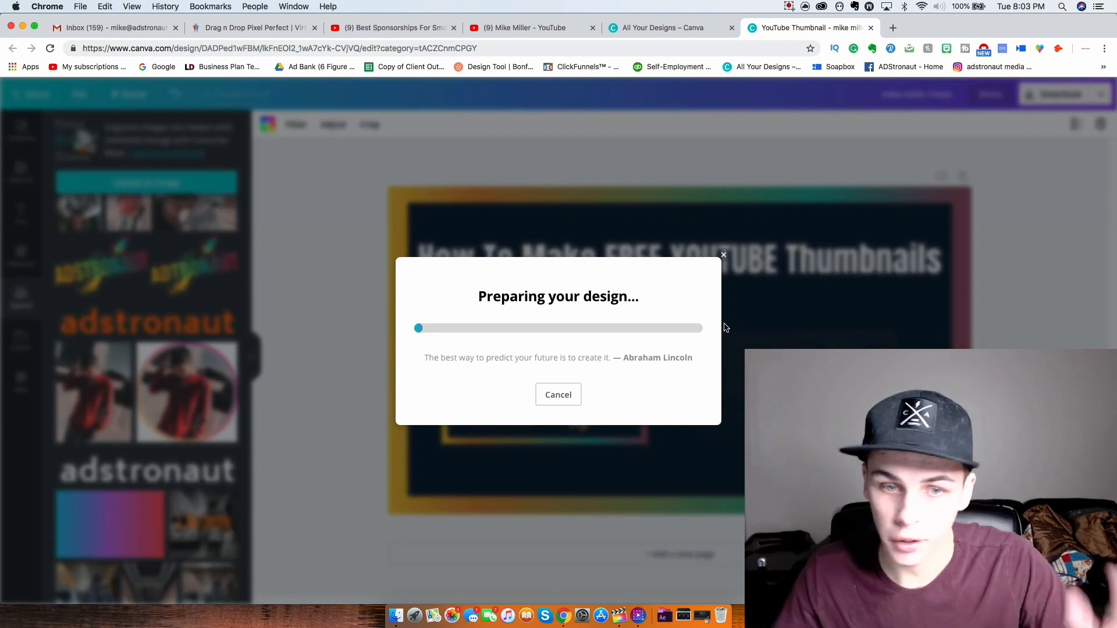